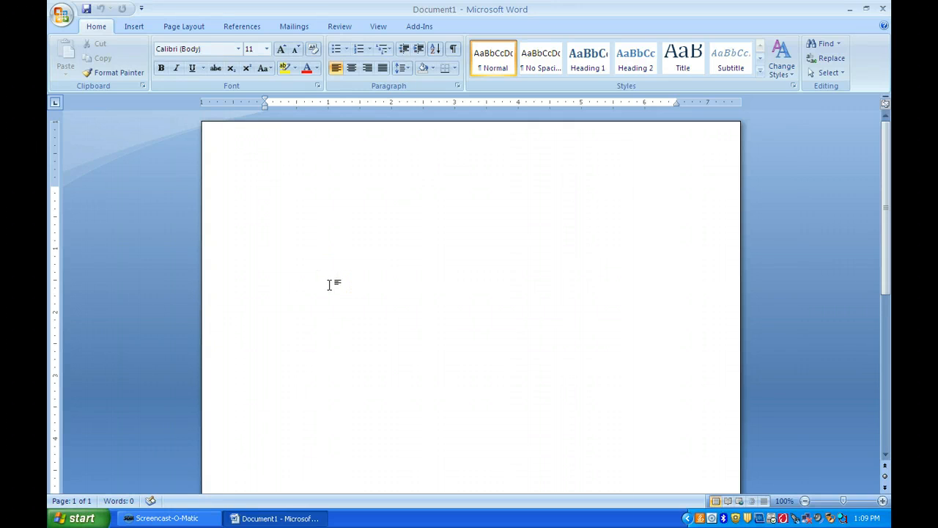
# Insert a table with 6 columns and 8 rows at the start of the blank document
pyautogui.click(462, 126)
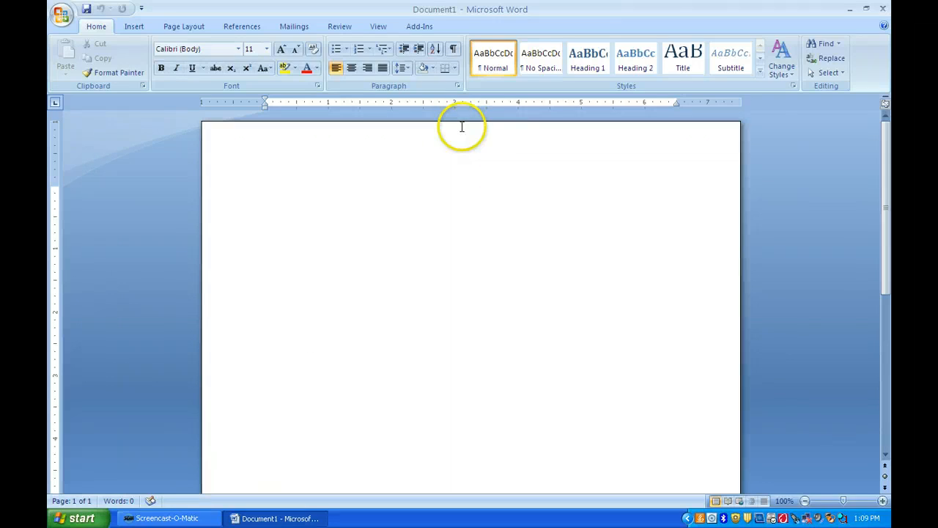
pyautogui.click(134, 27)
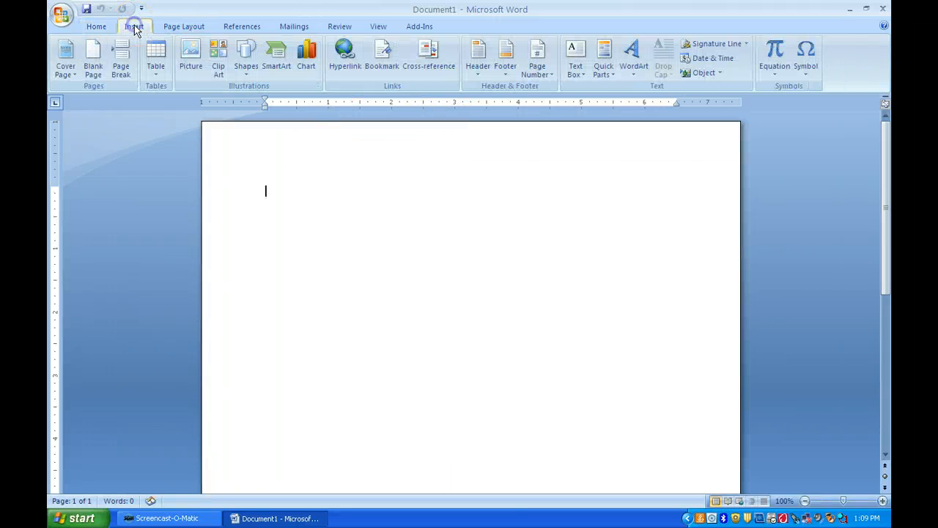
pyautogui.click(156, 71)
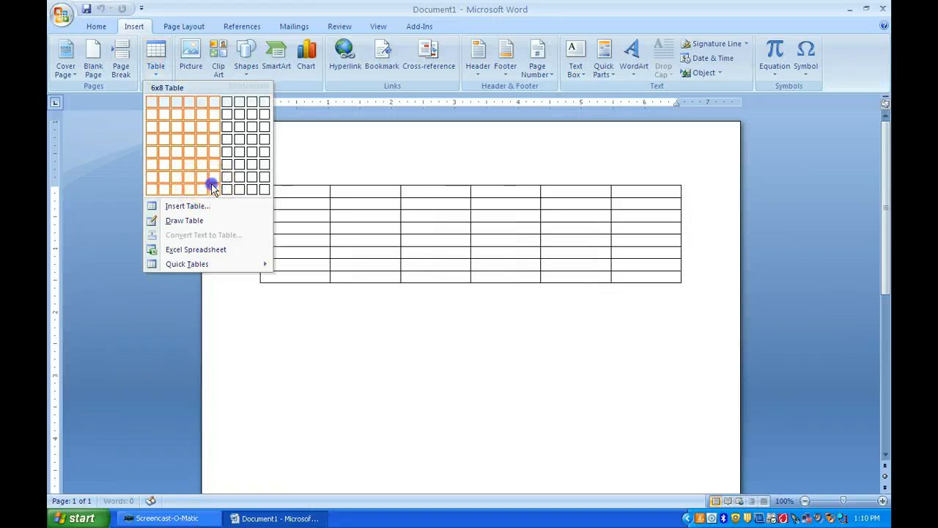
pyautogui.click(212, 188)
# Add a row below the last row of the table
pyautogui.click(291, 278)
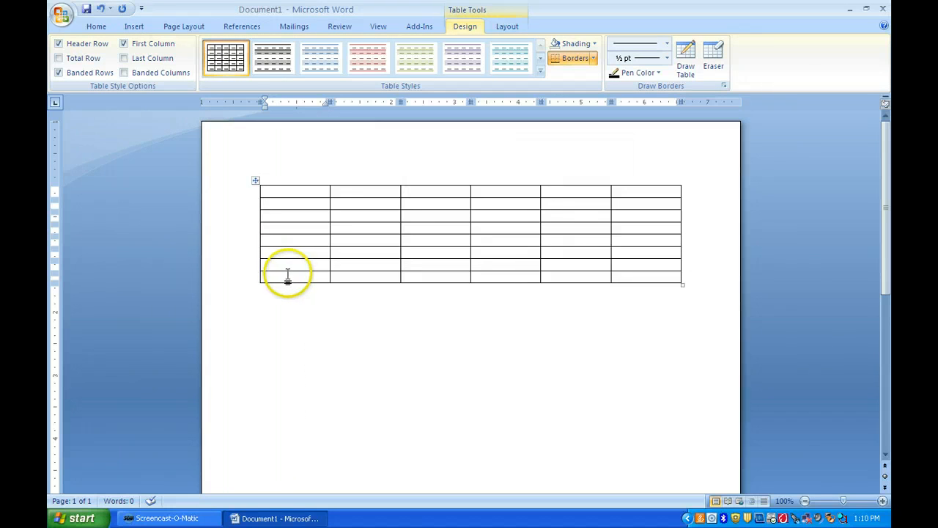
pyautogui.rightClick(287, 277)
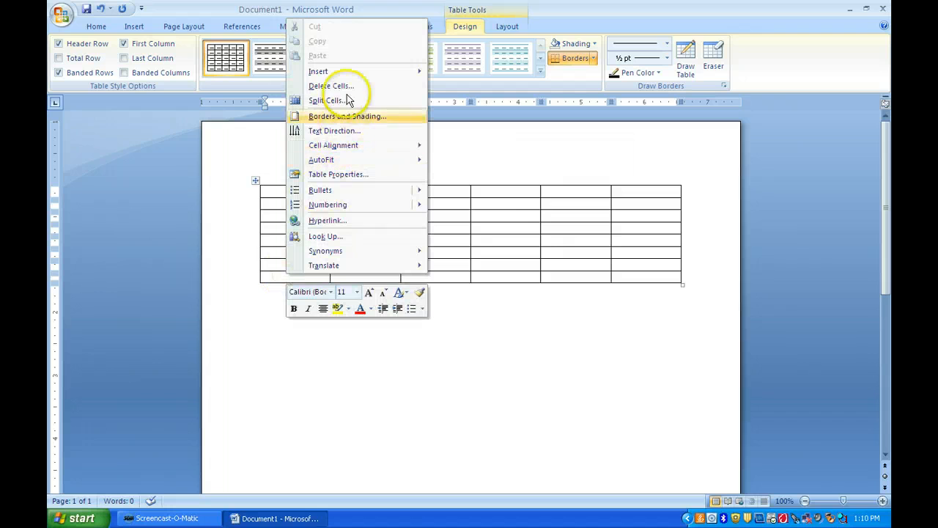
pyautogui.moveTo(352, 76)
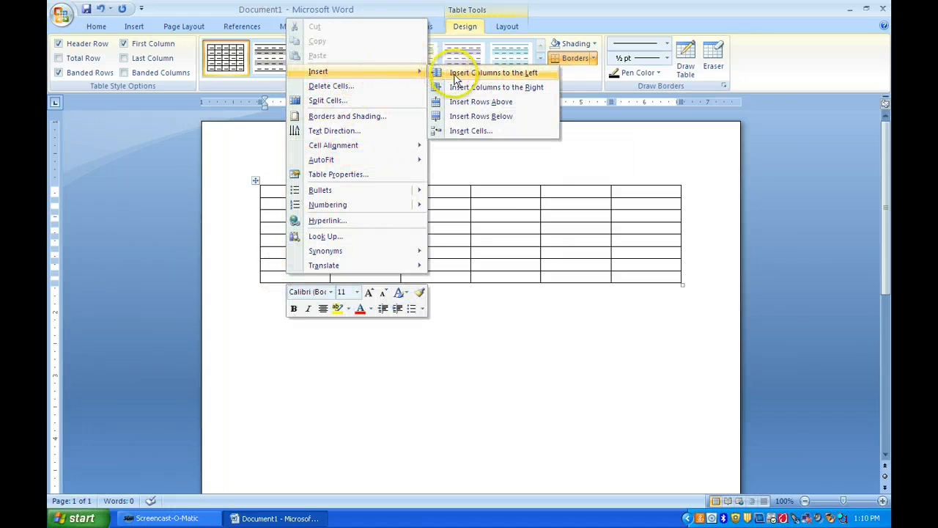
pyautogui.click(467, 117)
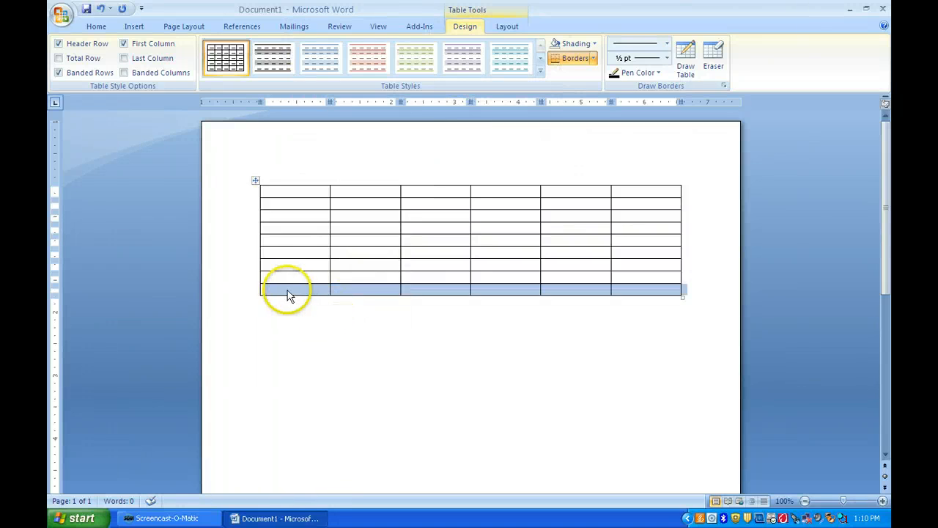
pyautogui.click(287, 290)
# Insert an X Y (Scatter) chart with straight lines and markers below the table
pyautogui.click(271, 319)
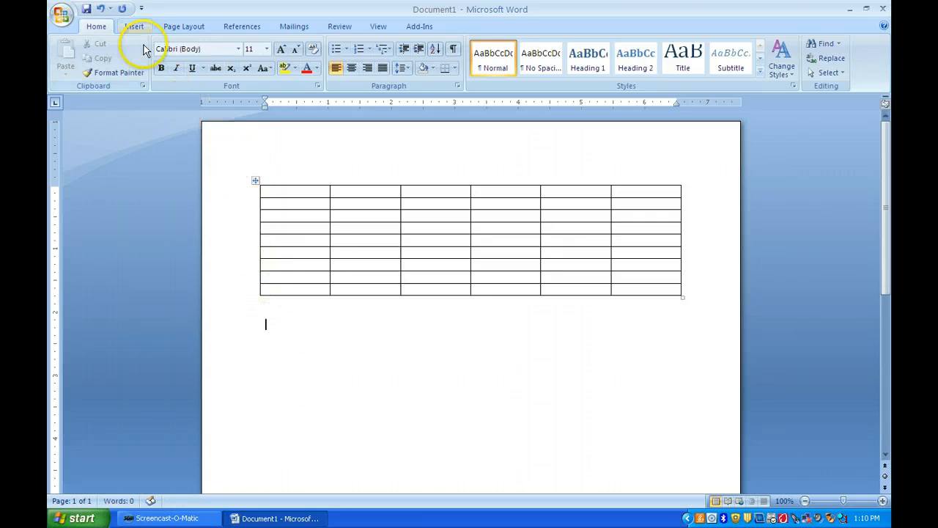
pyautogui.click(135, 28)
pyautogui.click(305, 55)
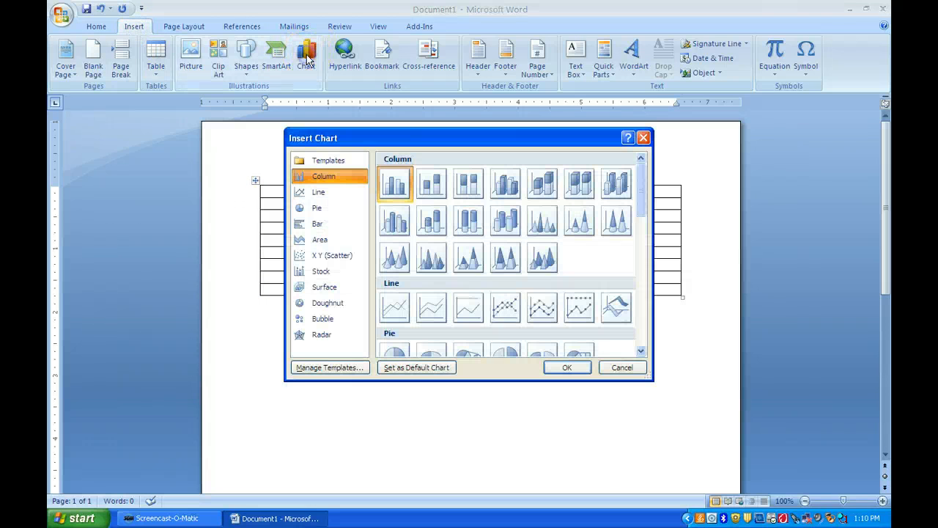
pyautogui.click(319, 256)
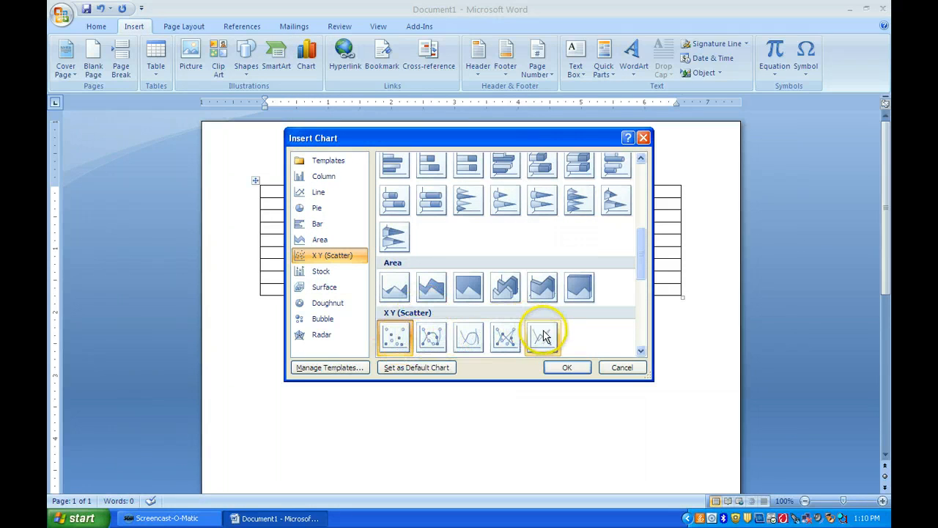
pyautogui.click(507, 337)
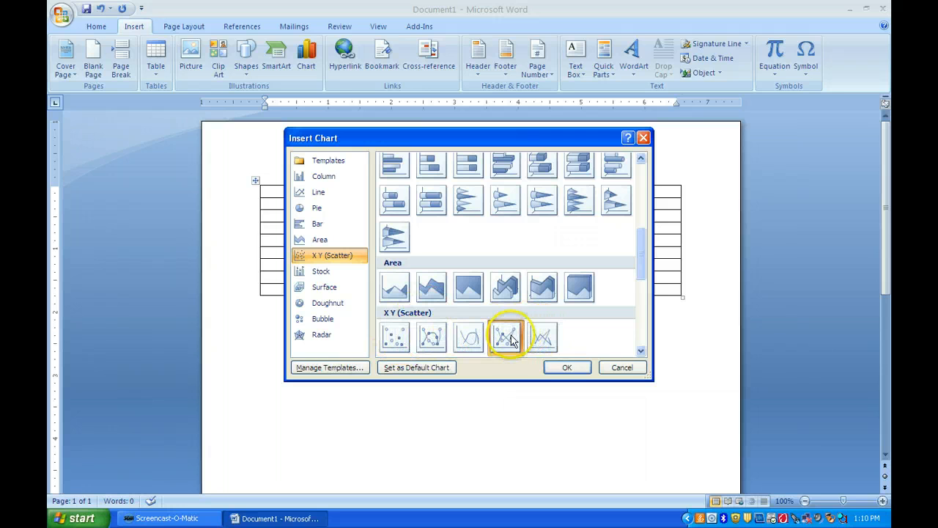
pyautogui.click(557, 369)
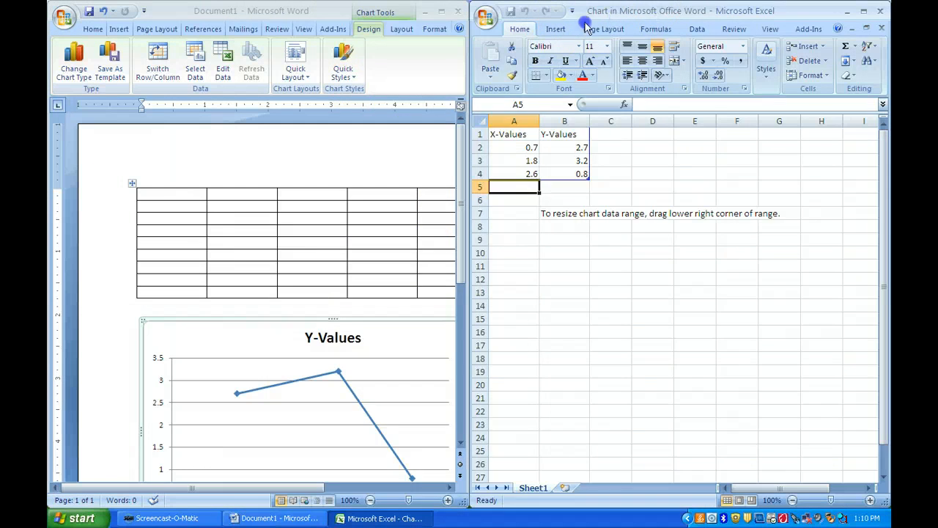
# Maximize the chart's data worksheet window and extend the chart data range by two columns to D4
pyautogui.moveTo(658, 10); pyautogui.dragTo(440, 11)
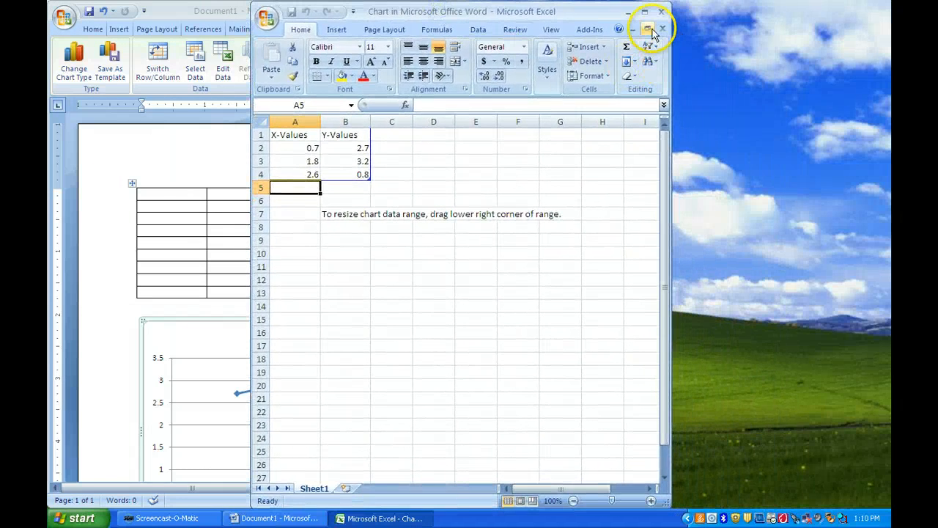
pyautogui.click(645, 12)
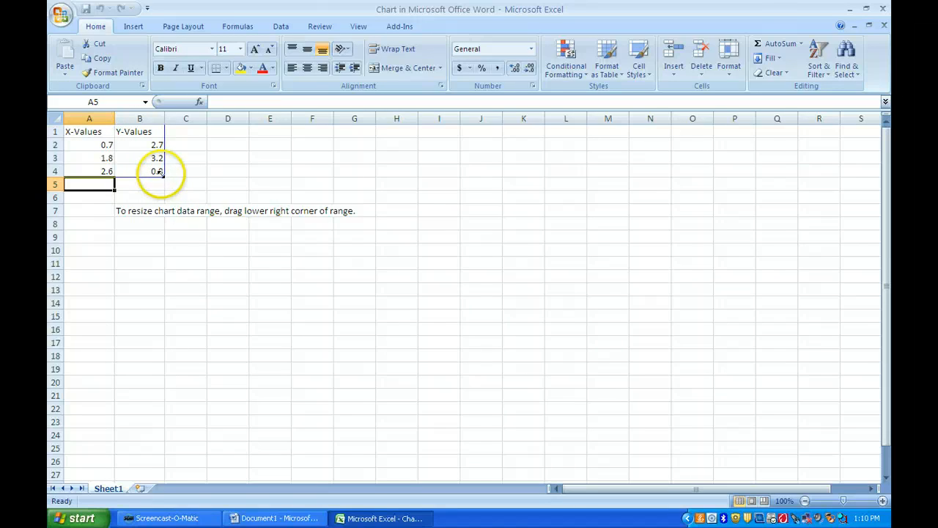
pyautogui.moveTo(162, 173); pyautogui.dragTo(237, 174)
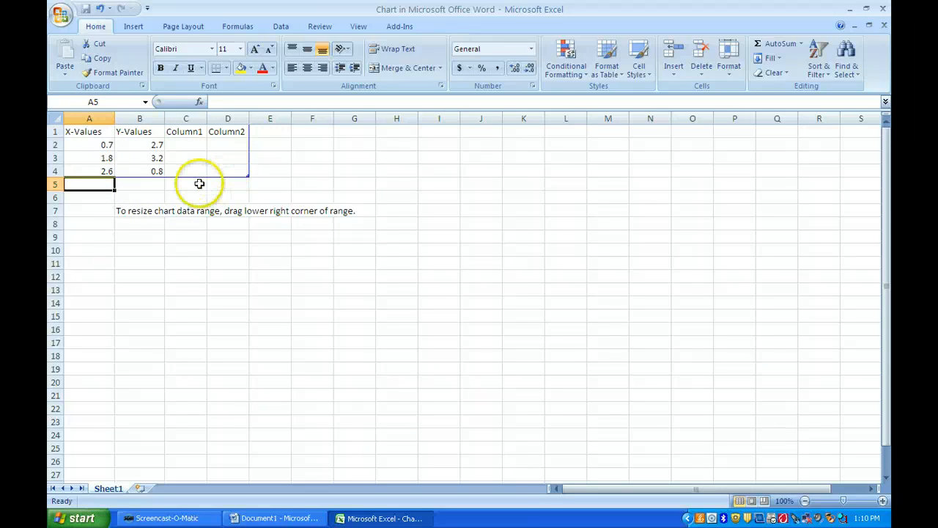
# Set the headers in cells A1 to D1 to Time, Car 1, Car 2 and Car 3
pyautogui.click(93, 131)
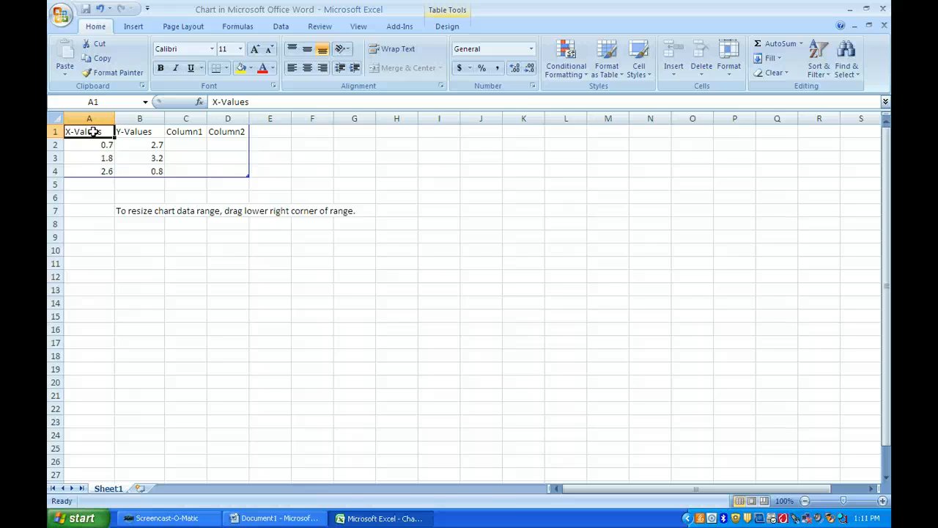
pyautogui.write('Time')
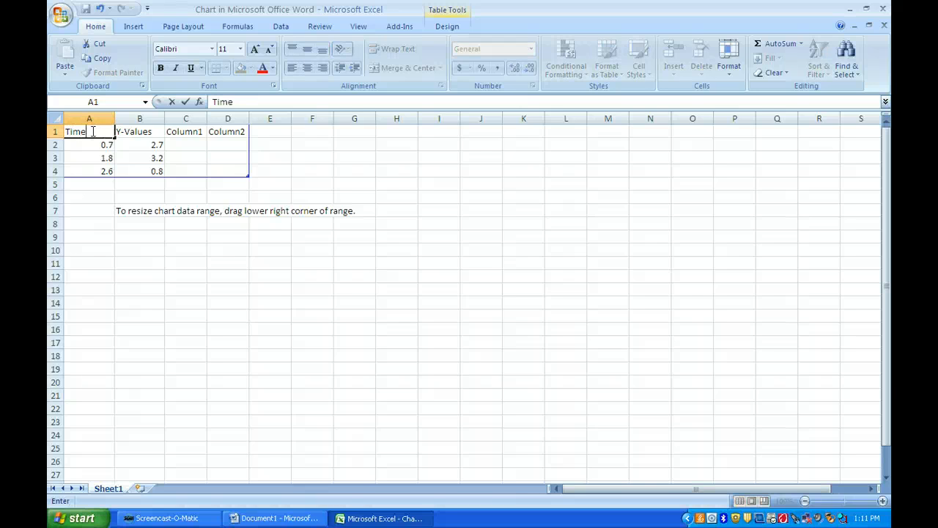
pyautogui.click(138, 132)
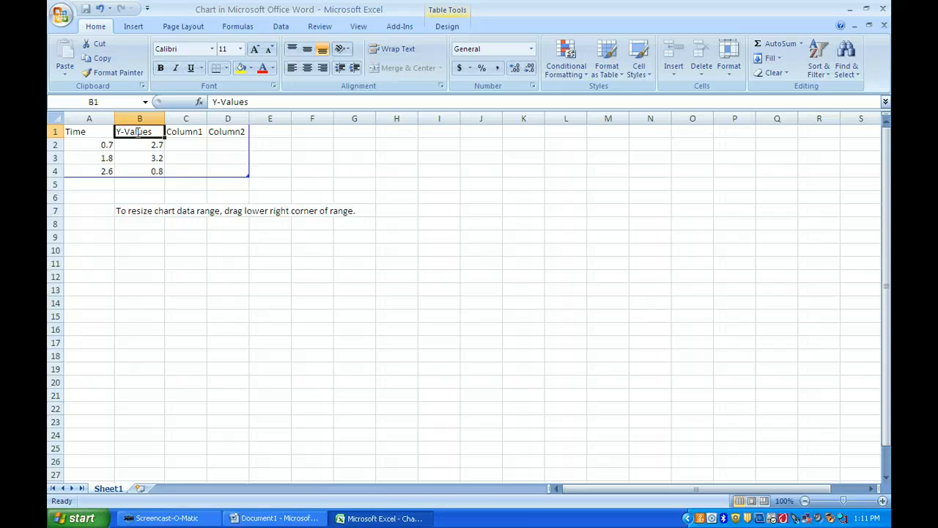
pyautogui.write('Car 1')
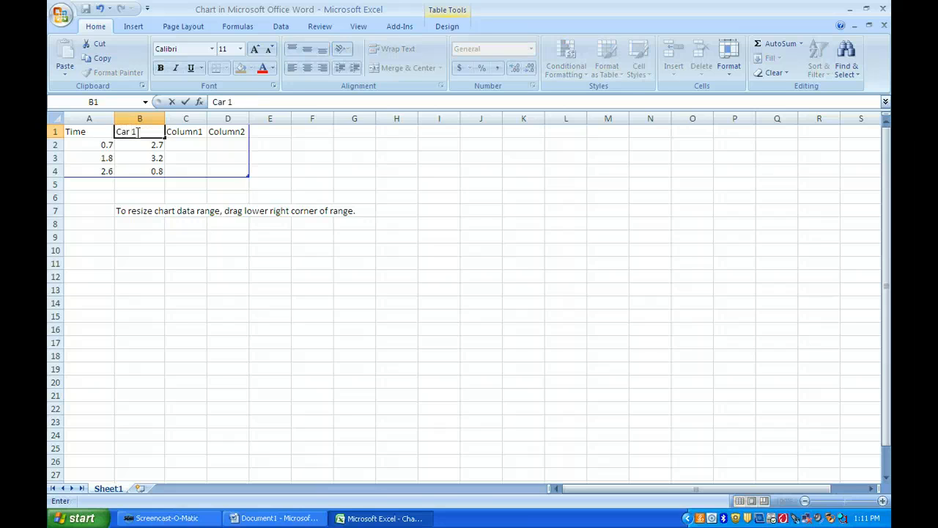
pyautogui.press('Tab')
pyautogui.write('Car')
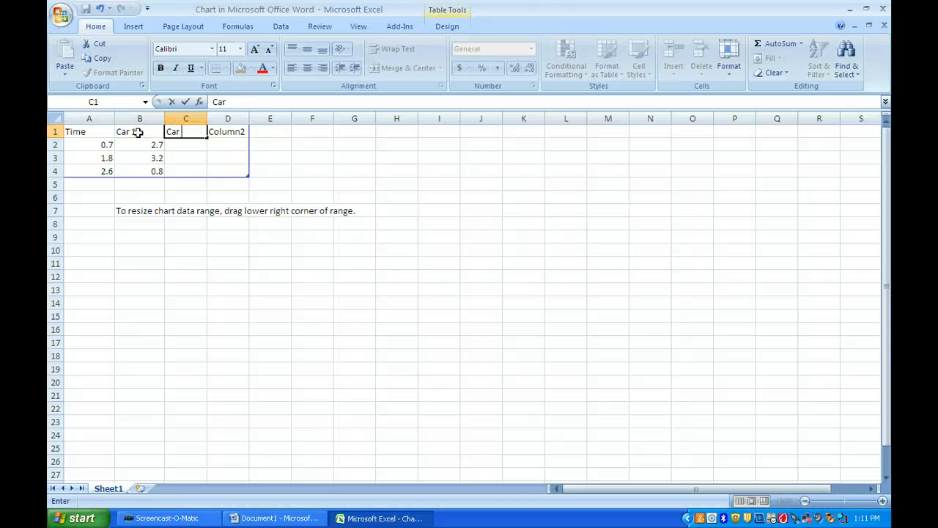
pyautogui.write(' 2')
pyautogui.press('Tab')
pyautogui.write('Ca')
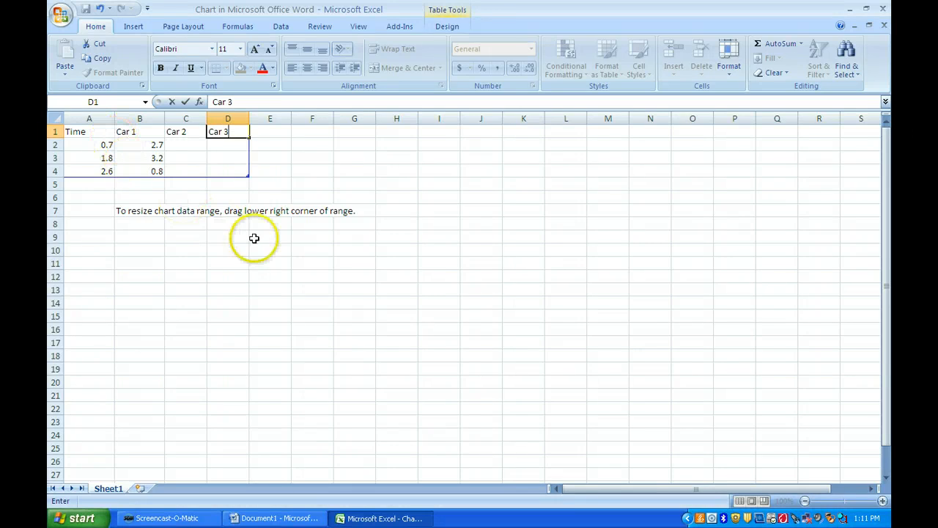
pyautogui.click(271, 183)
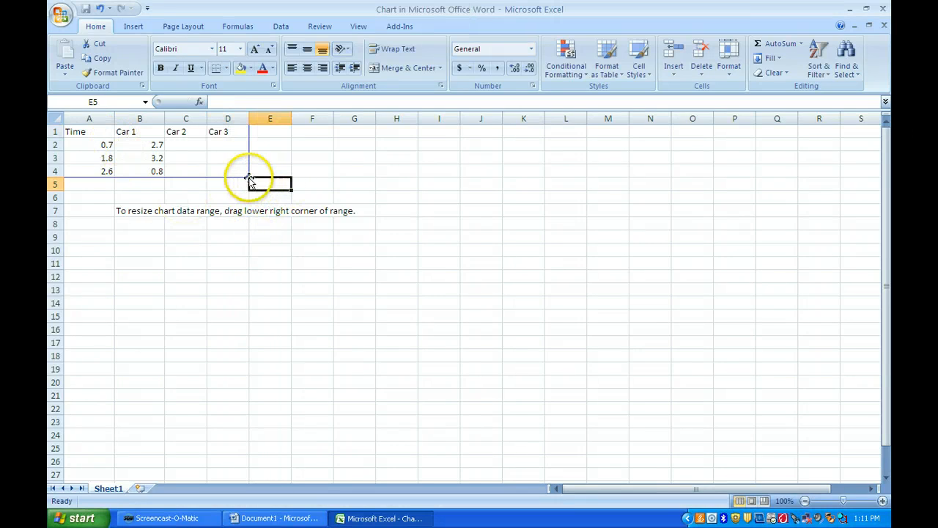
# Extend the chart data range down to row 16 and fill the Time column with 1 through 15
pyautogui.moveTo(247, 174); pyautogui.dragTo(233, 334)
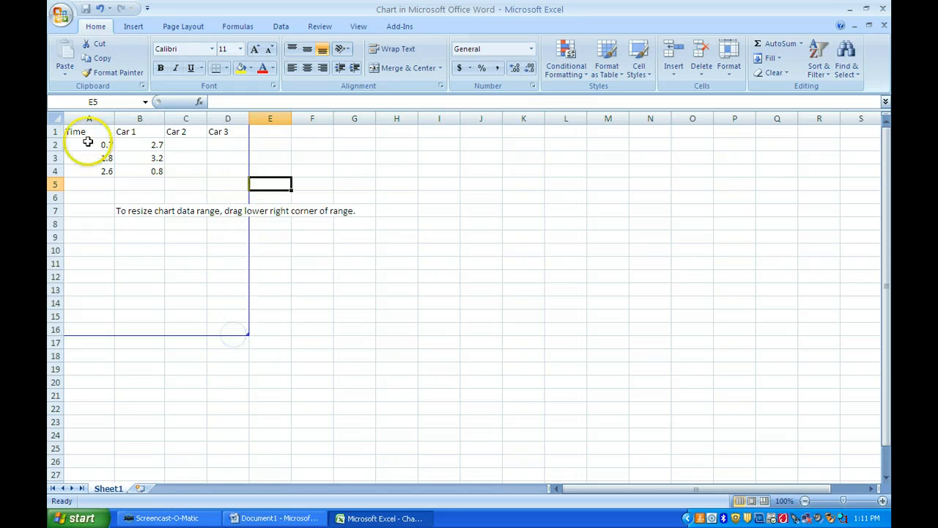
pyautogui.click(92, 145)
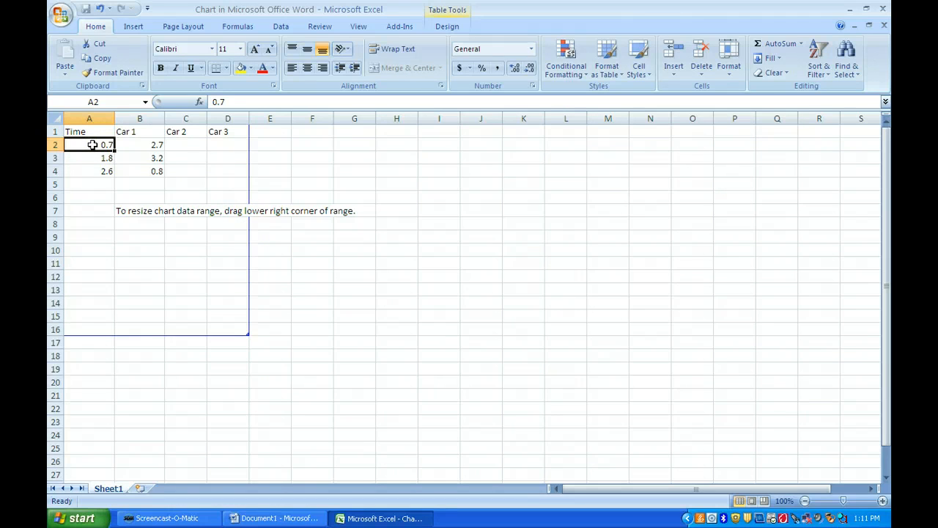
pyautogui.write('1 2 3 4 ')
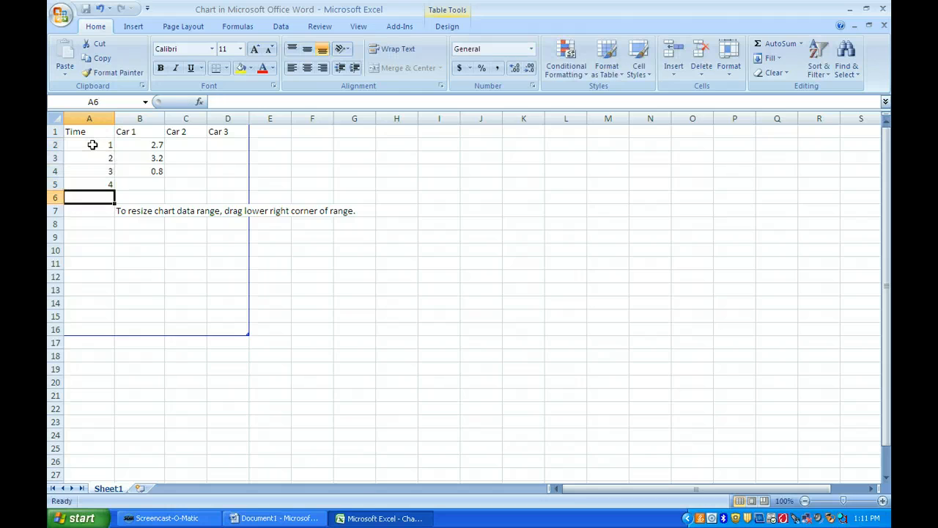
pyautogui.write('5 6')
pyautogui.press('Return')
pyautogui.write('7')
pyautogui.press('Return')
pyautogui.write('8')
pyautogui.press('Return')
pyautogui.write('9')
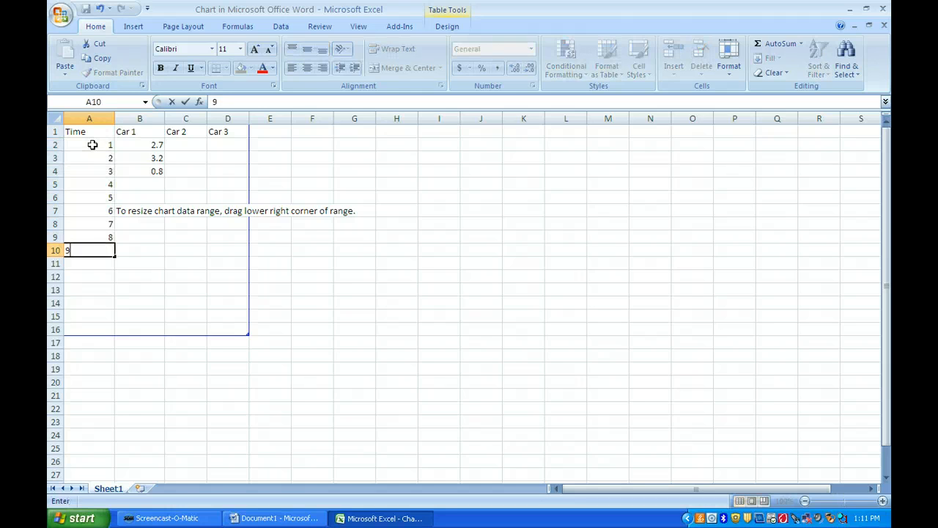
pyautogui.press('Return')
pyautogui.write('10')
pyautogui.press('Return')
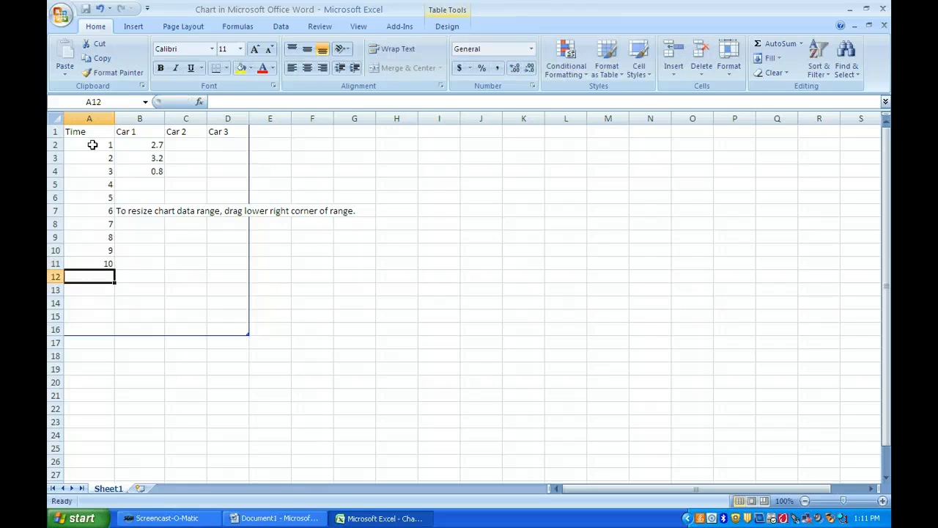
pyautogui.write('11')
pyautogui.press('Return')
pyautogui.write('12')
pyautogui.press('Return')
pyautogui.write('13')
pyautogui.press('Return')
pyautogui.write('14')
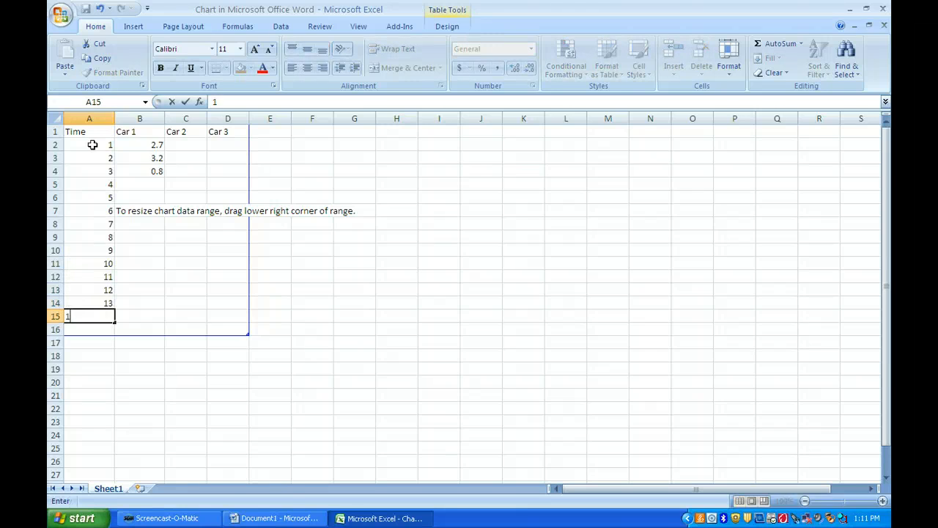
pyautogui.press('Return')
pyautogui.write('15')
pyautogui.press('Return')
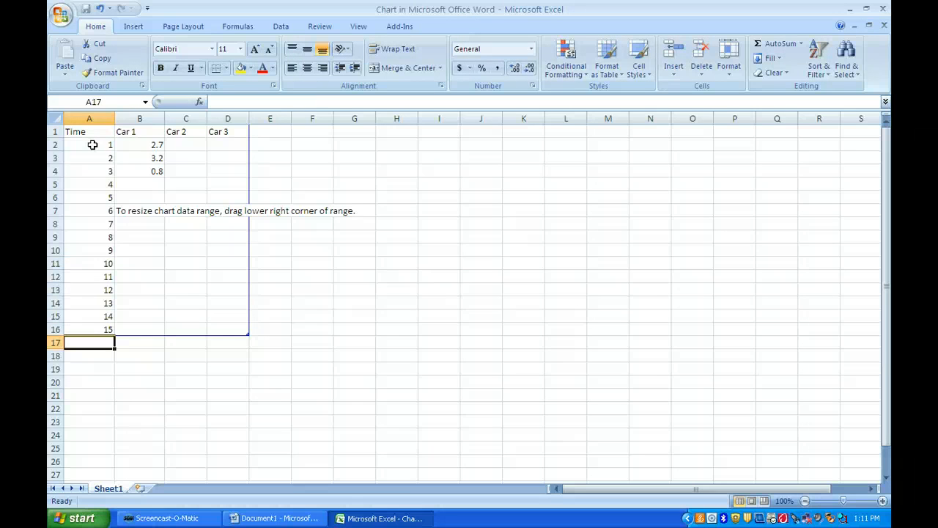
# Fill the Car 1 column from B2 to B16 with the values 5 through 75 in increments of 5
pyautogui.click(152, 144)
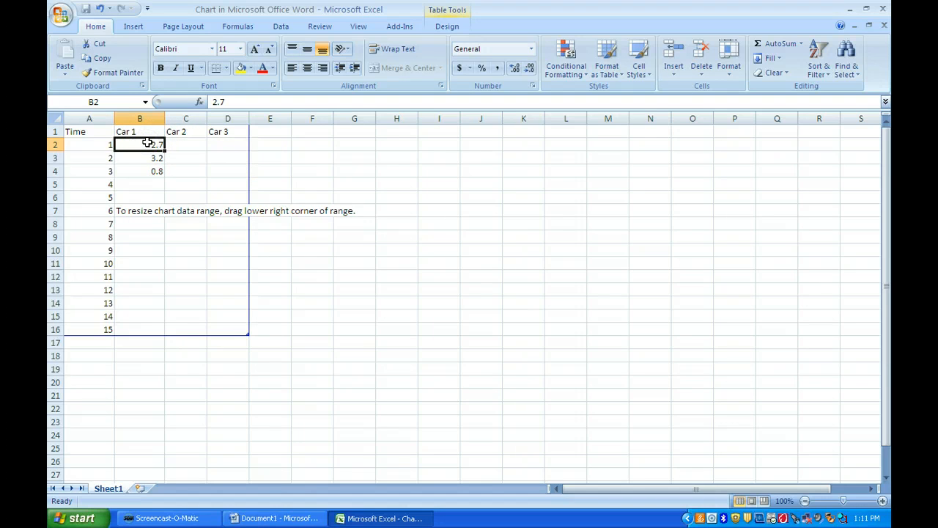
pyautogui.write('5')
pyautogui.press('Return')
pyautogui.write('10')
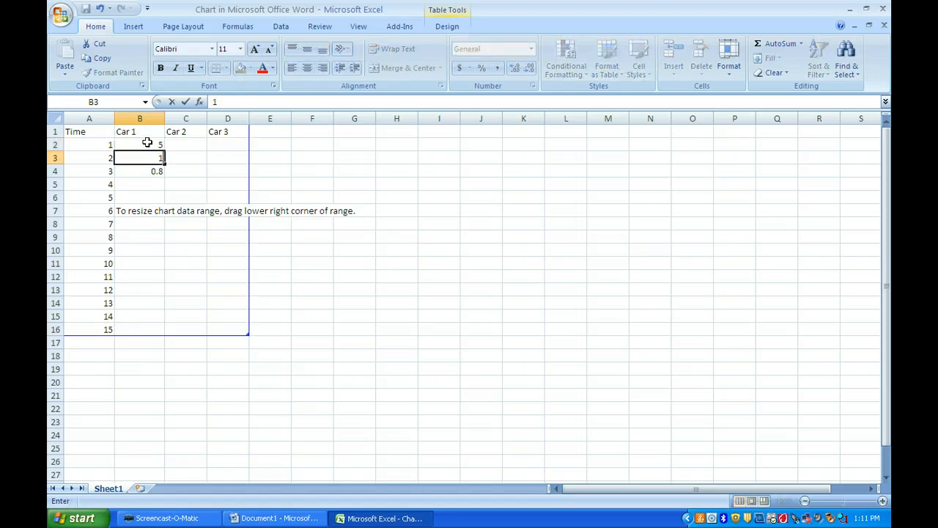
pyautogui.press('Return')
pyautogui.write('1')
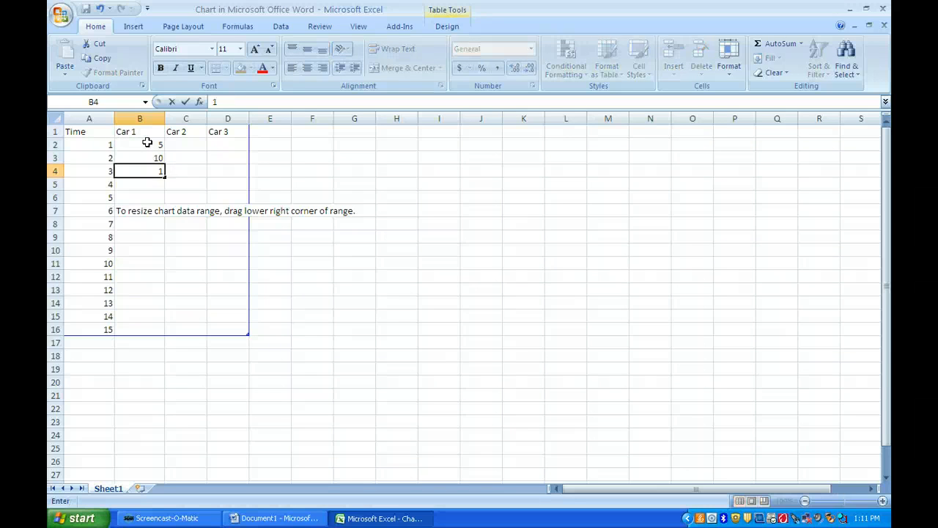
pyautogui.write('5')
pyautogui.press('Return')
pyautogui.write('20')
pyautogui.press('Return')
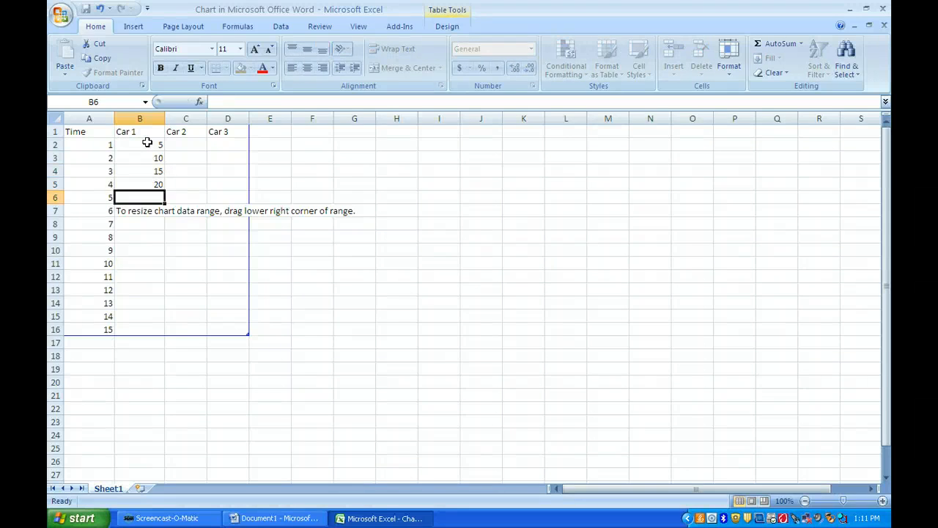
pyautogui.write('25')
pyautogui.press('Return')
pyautogui.write('30')
pyautogui.press('Return')
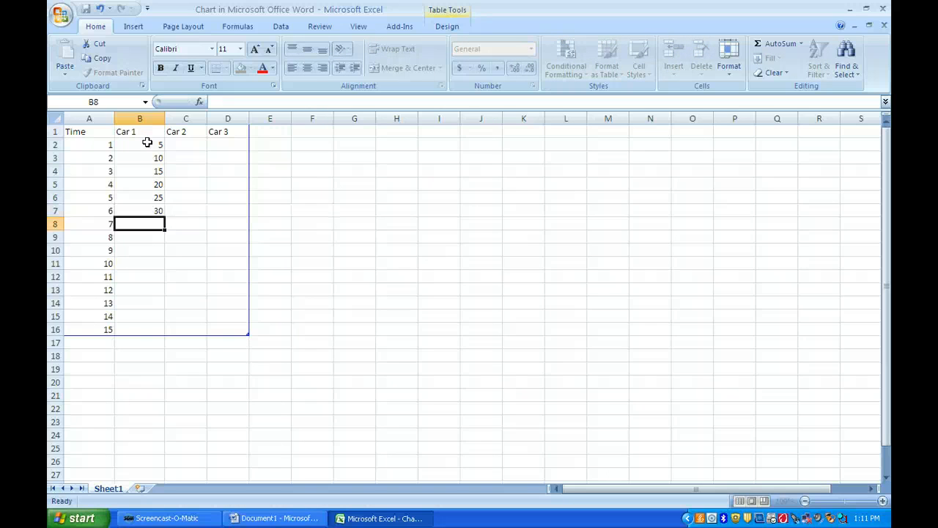
pyautogui.write('35')
pyautogui.press('Return')
pyautogui.write('40')
pyautogui.press('Return')
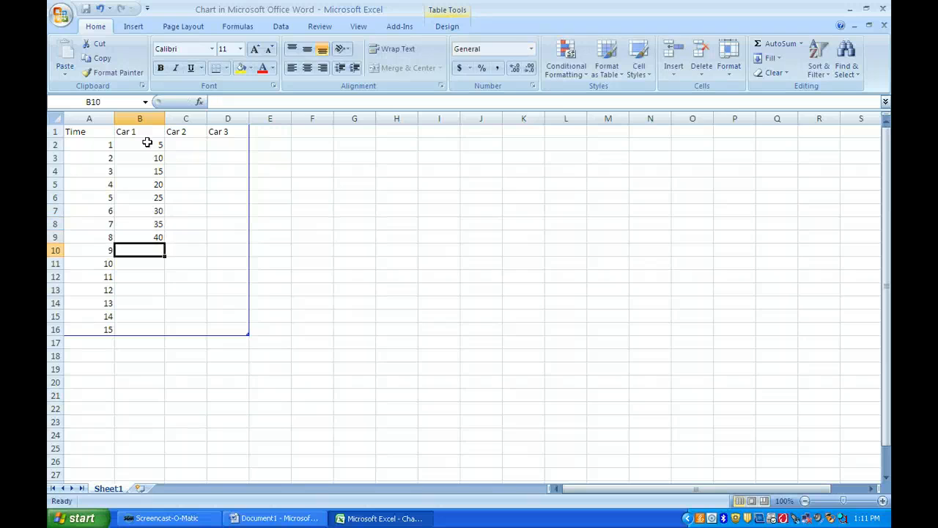
pyautogui.write('45')
pyautogui.press('Return')
pyautogui.write('50')
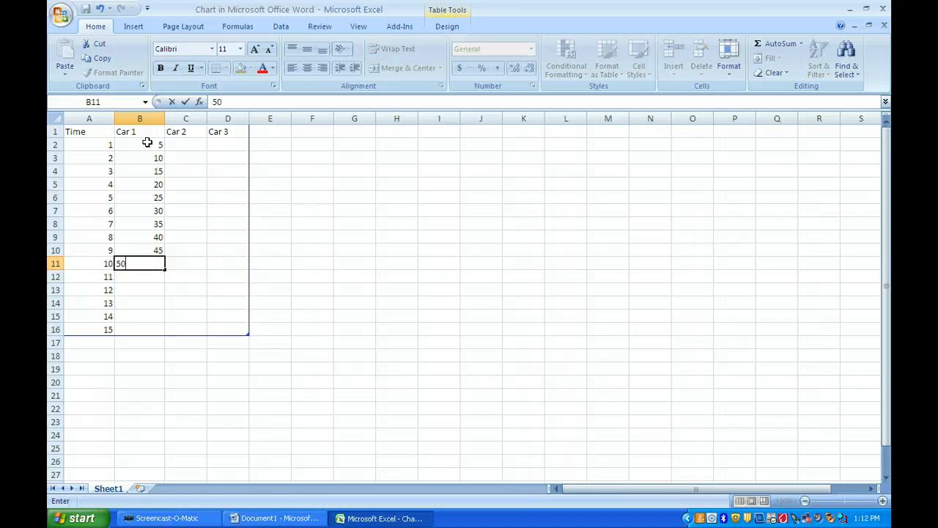
pyautogui.press('Return')
pyautogui.write('5')
pyautogui.press('Return')
pyautogui.write('60')
pyautogui.press('Return')
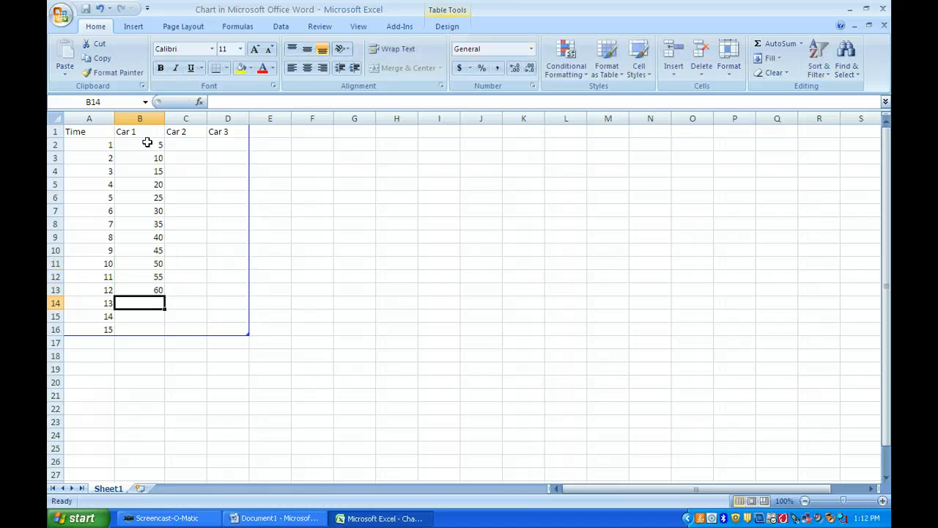
pyautogui.write('65')
pyautogui.press('Return')
pyautogui.write('70')
pyautogui.press('Return')
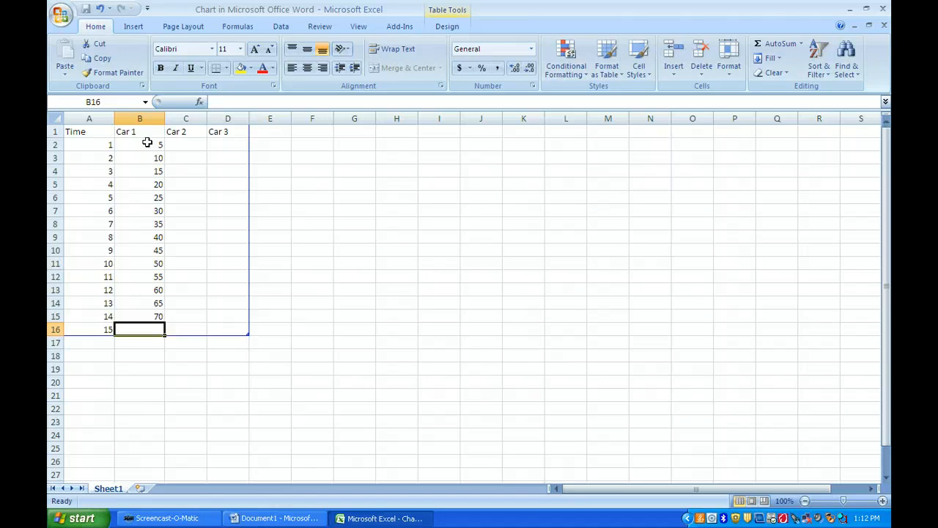
pyautogui.write('75')
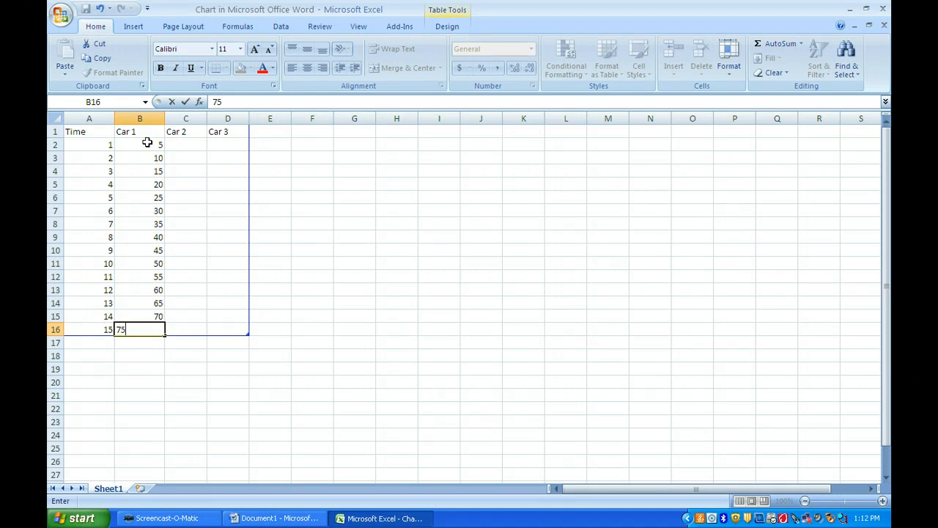
pyautogui.press('Tab')
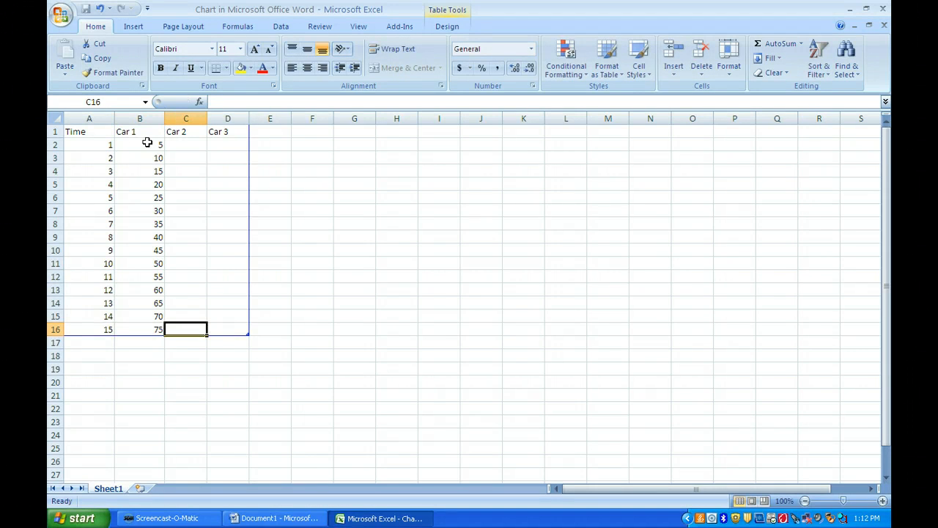
# Fill the Car 2 column from C2 to C11 with the values 10 through 100 in increments of 10
pyautogui.press('Up')
pyautogui.press('Up')
pyautogui.press('Up')
pyautogui.press('Up')
pyautogui.press('Up')
pyautogui.press('Up')
pyautogui.press('Up')
pyautogui.press('Up')
pyautogui.press('Up')
pyautogui.press('Up')
pyautogui.press('Up')
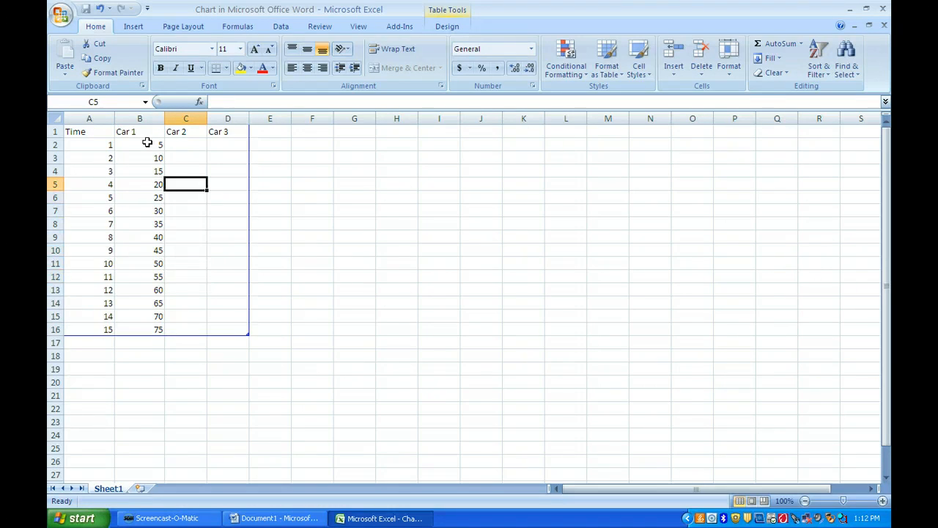
pyautogui.press('Down')
pyautogui.press('Left')
pyautogui.press('Right')
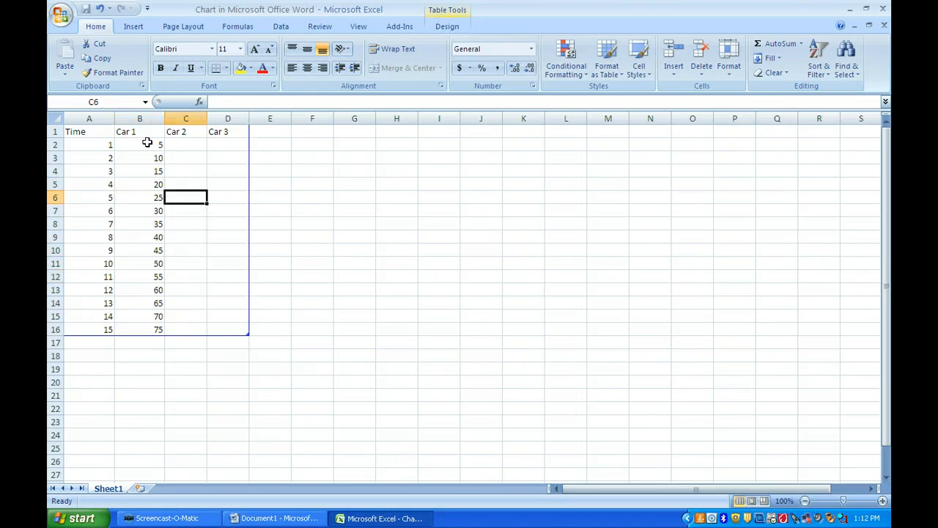
pyautogui.press('Up')
pyautogui.press('Up')
pyautogui.press('Up')
pyautogui.press('Up')
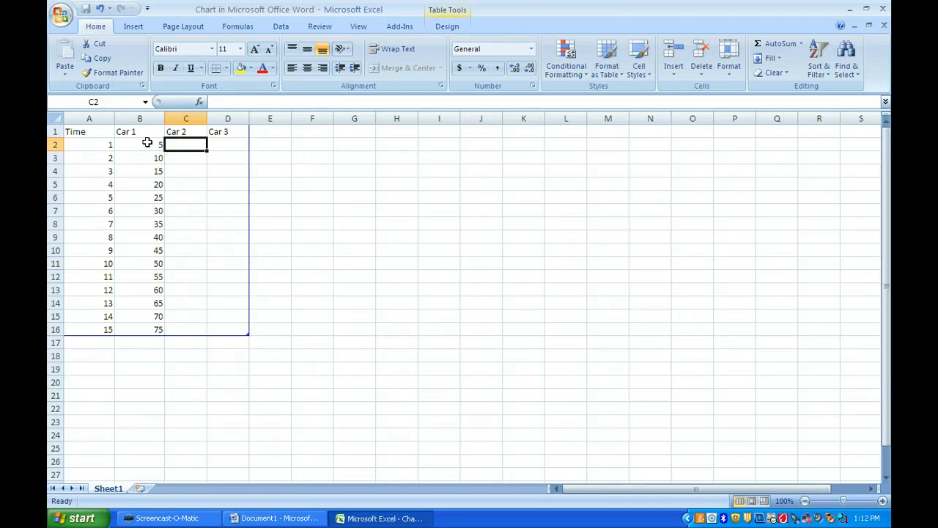
pyautogui.write('10')
pyautogui.press('Return')
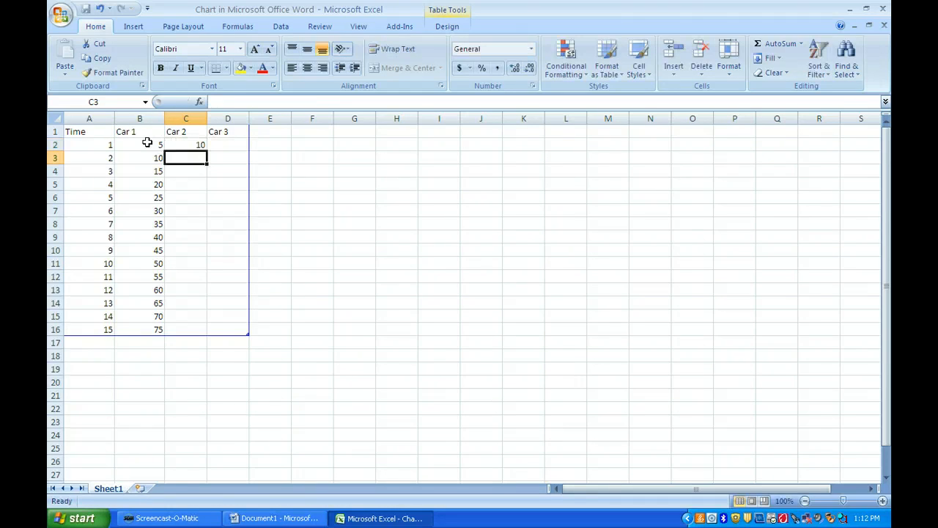
pyautogui.write('1')
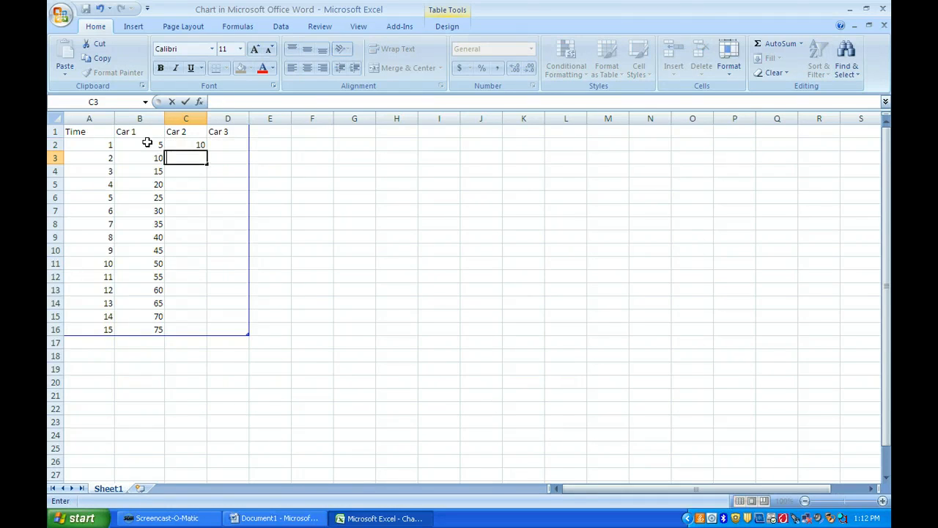
pyautogui.write('0')
pyautogui.press('Return')
pyautogui.write('30')
pyautogui.press('Return')
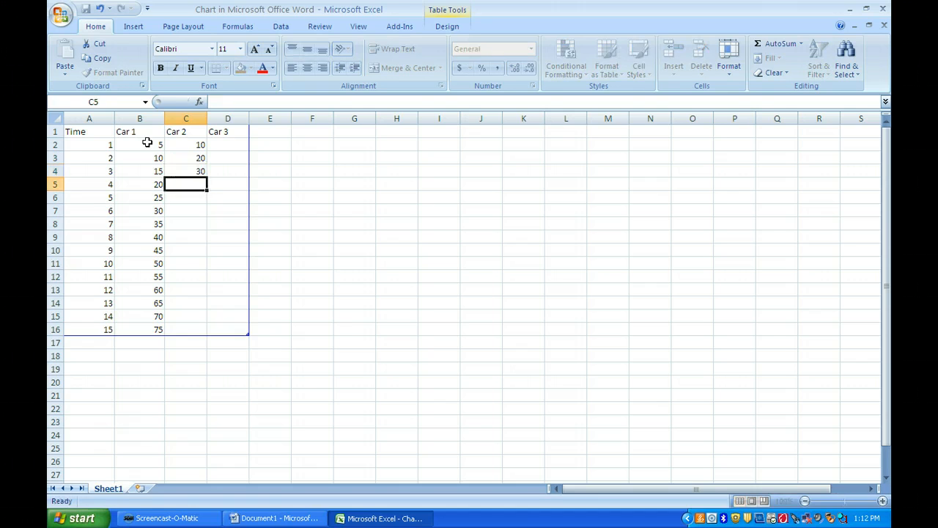
pyautogui.write('40')
pyautogui.press('Return')
pyautogui.write('50')
pyautogui.press('Return')
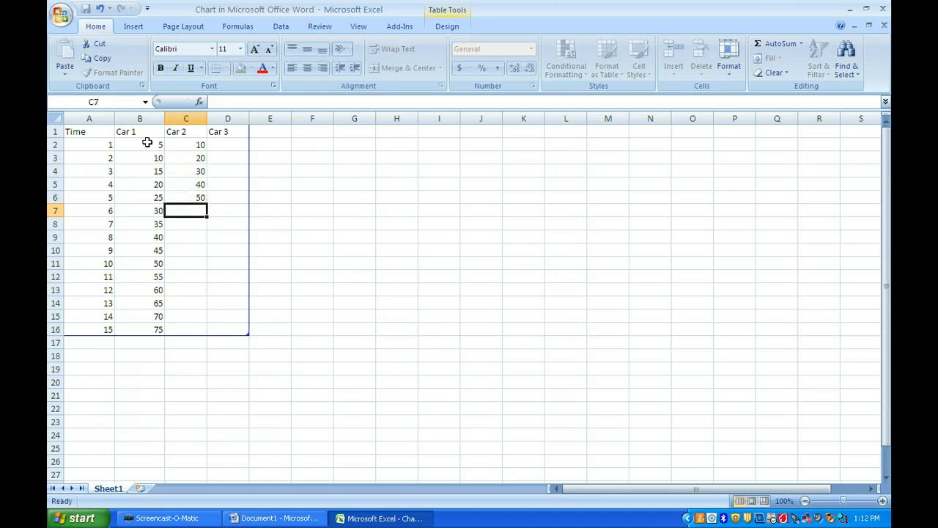
pyautogui.write('60')
pyautogui.press('Return')
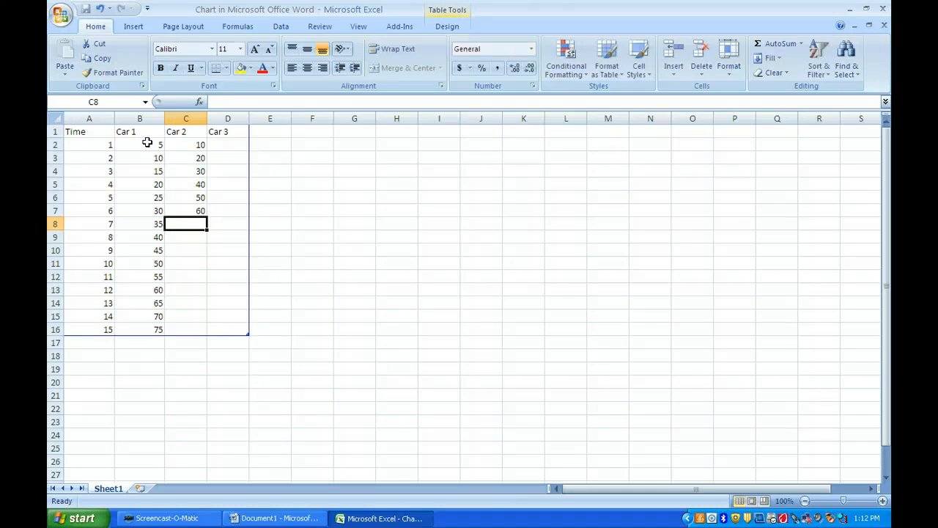
pyautogui.write('70')
pyautogui.press('Return')
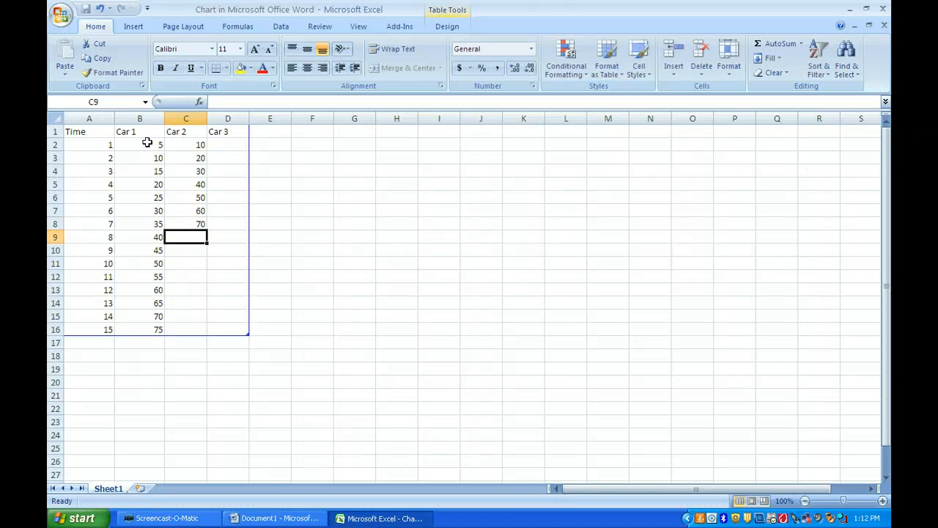
pyautogui.write('80')
pyautogui.press('Return')
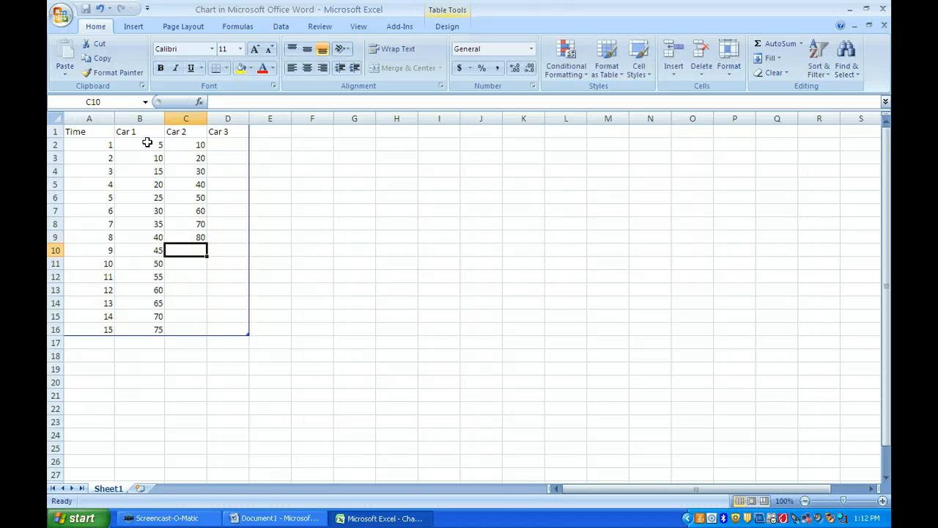
pyautogui.write('90')
pyautogui.press('Return')
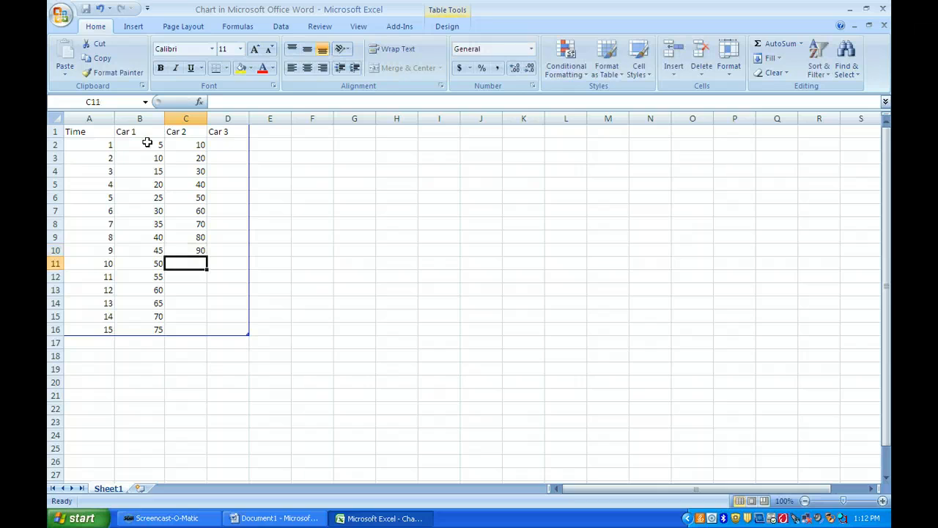
pyautogui.write('100')
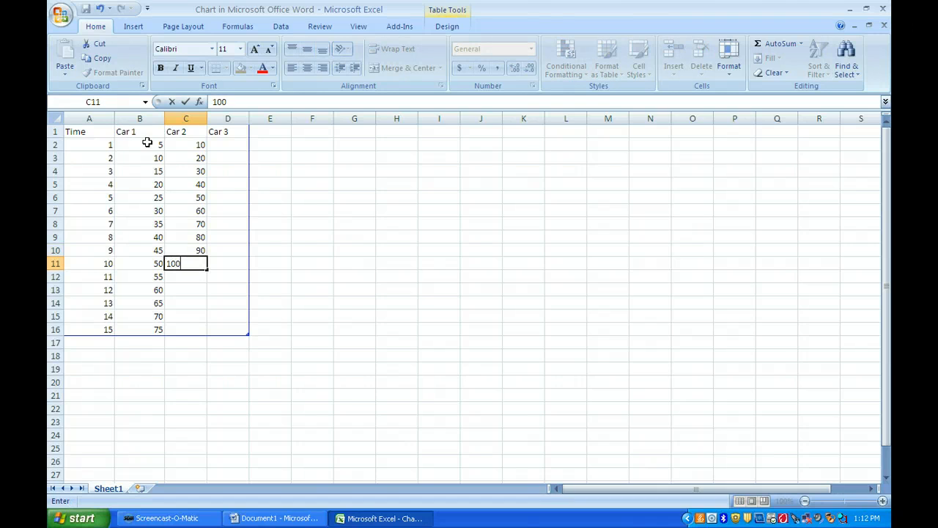
pyautogui.press('Tab')
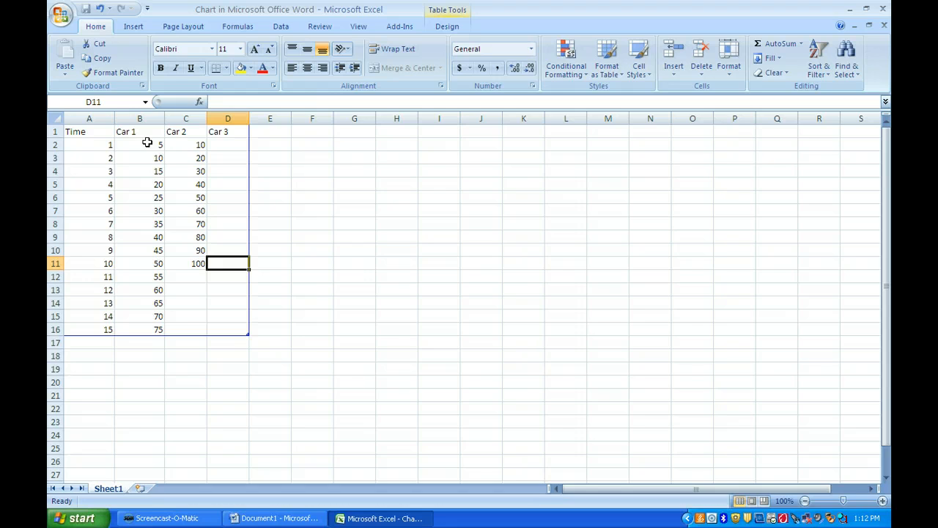
# Fill the Car 3 column from D2 to D8 with the values 15 through 105 in increments of 15
pyautogui.press('Up')
pyautogui.press('Up')
pyautogui.press('Up')
pyautogui.press('Up')
pyautogui.press('Up')
pyautogui.press('Up')
pyautogui.press('Up')
pyautogui.press('Up')
pyautogui.press('Up')
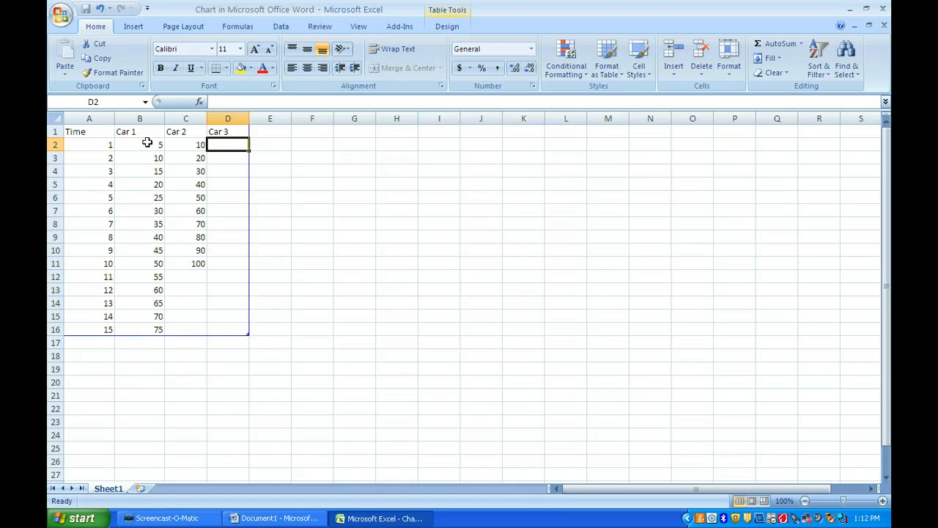
pyautogui.write('15')
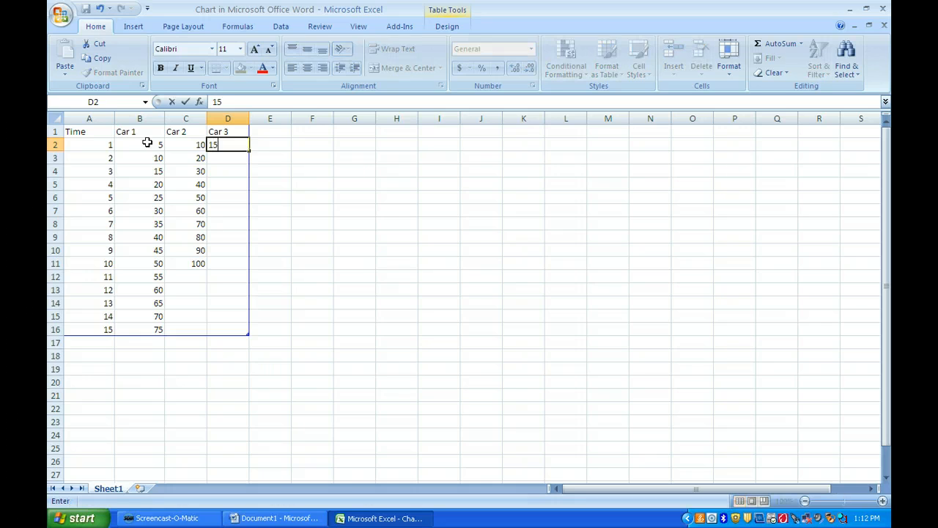
pyautogui.press('Return')
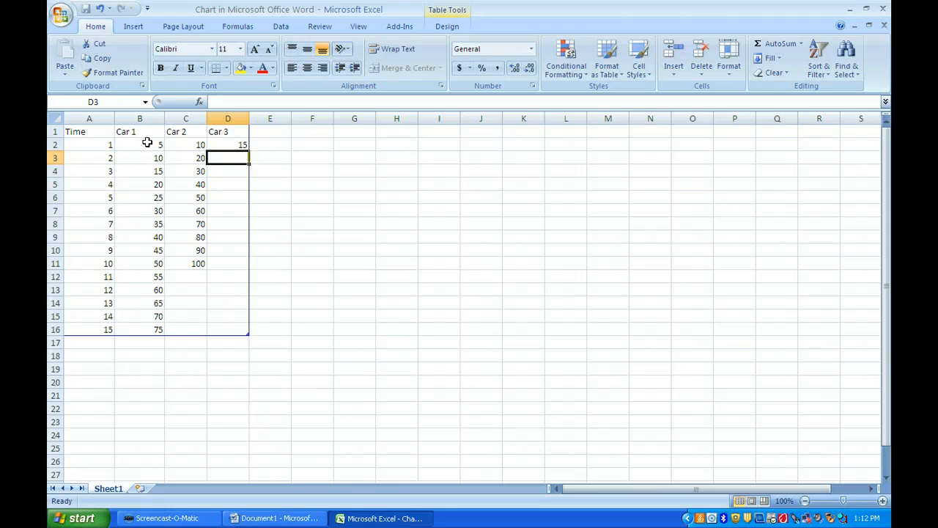
pyautogui.write('30')
pyautogui.press('Return')
pyautogui.write('45')
pyautogui.press('Return')
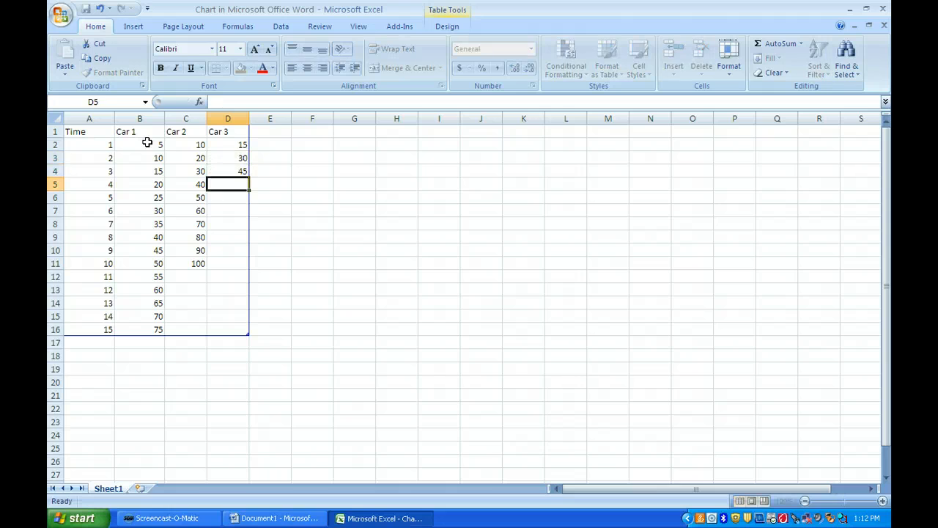
pyautogui.write('60')
pyautogui.press('Return')
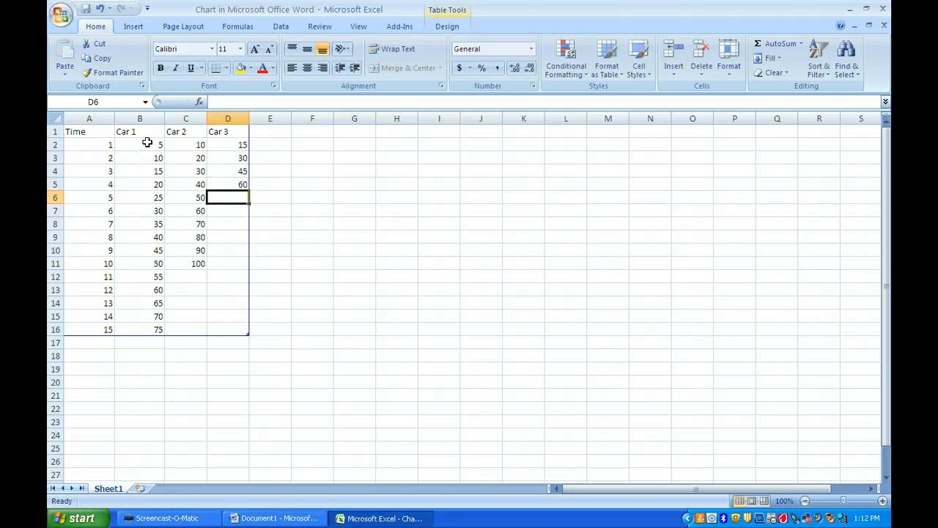
pyautogui.write('7')
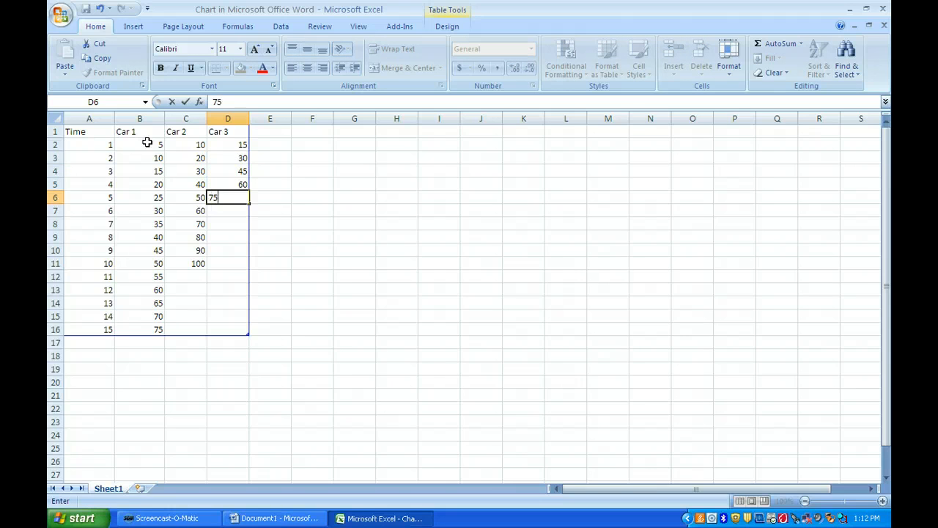
pyautogui.write('5')
pyautogui.press('Return')
pyautogui.write('90')
pyautogui.press('Return')
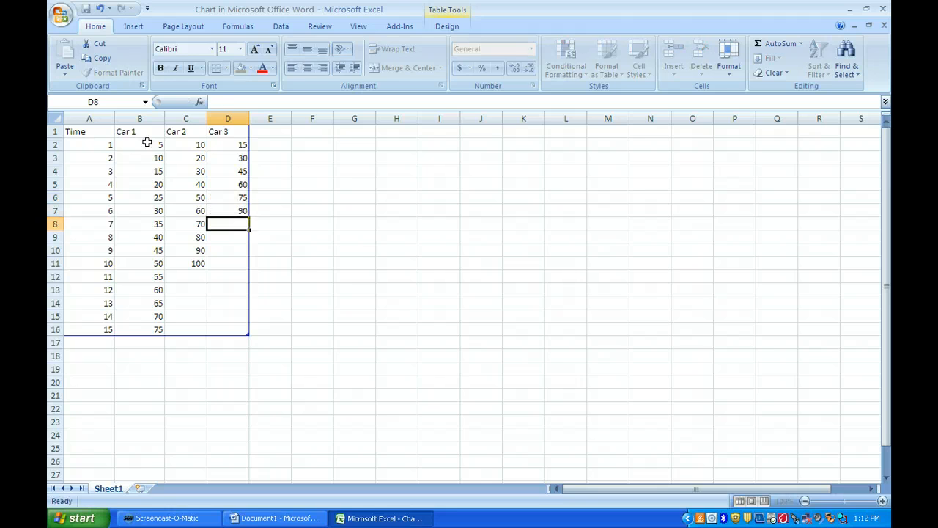
pyautogui.write('105')
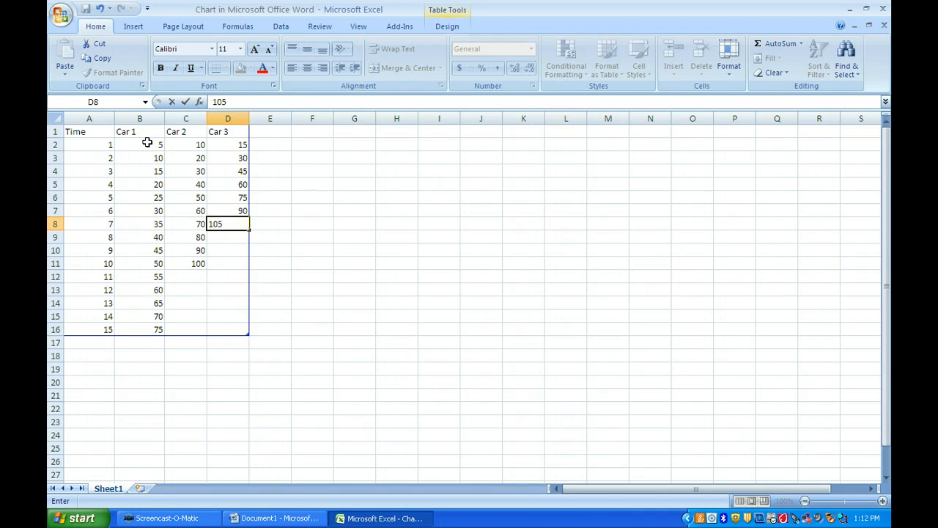
pyautogui.press('Return')
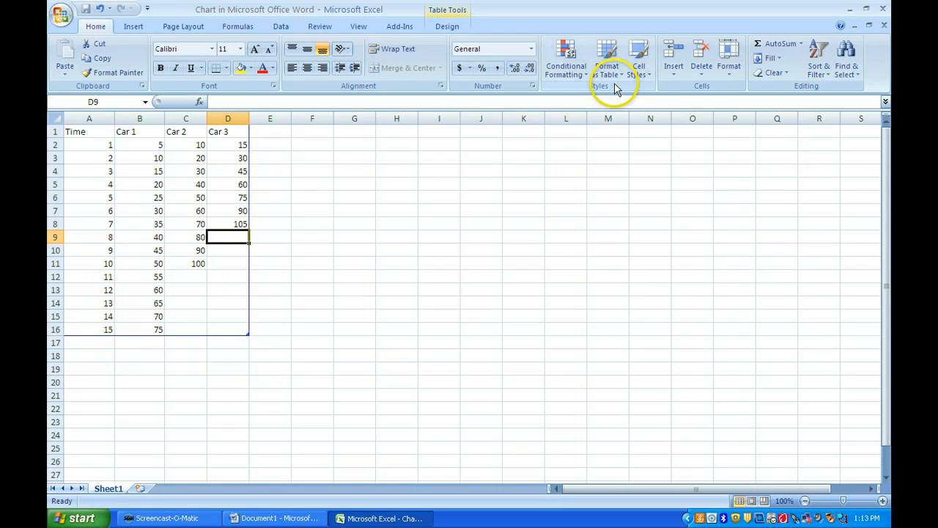
# Minimize the chart data worksheet window and maximize the Word document containing the chart
pyautogui.click(851, 11)
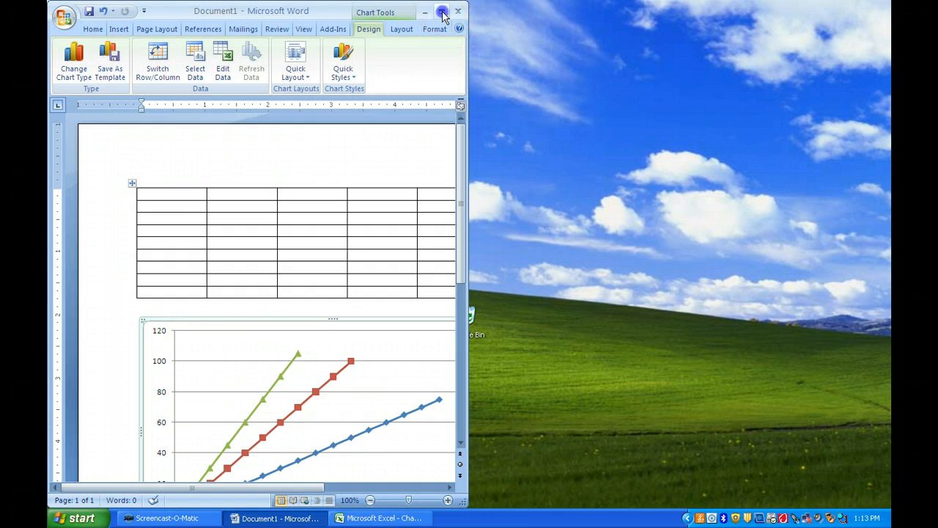
pyautogui.click(441, 11)
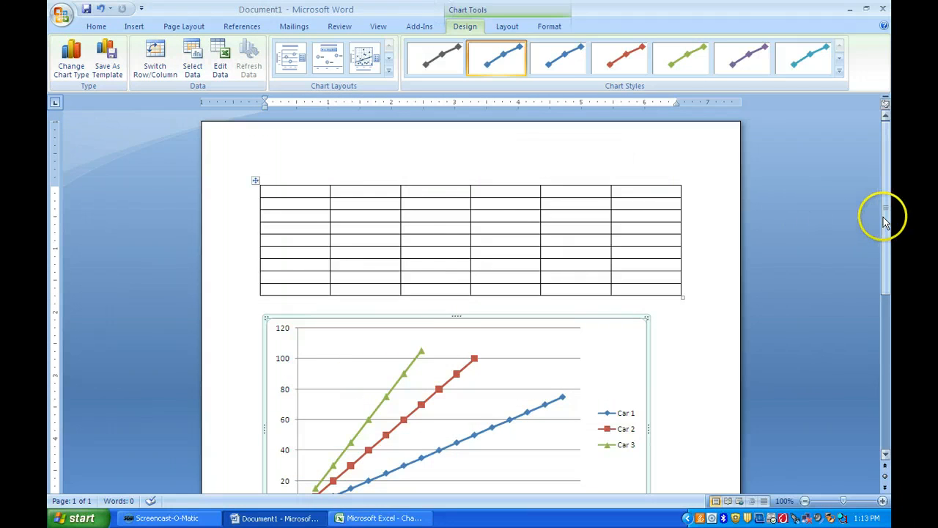
# Add a horizontal axis title below the chart's axis reading "Time (s)"
pyautogui.moveTo(885, 217); pyautogui.dragTo(884, 273)
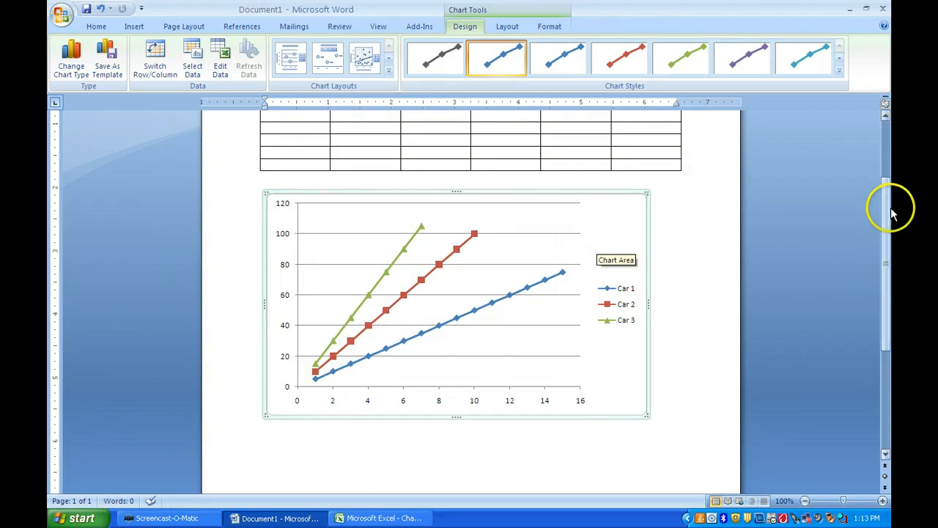
pyautogui.moveTo(886, 217); pyautogui.dragTo(885, 212)
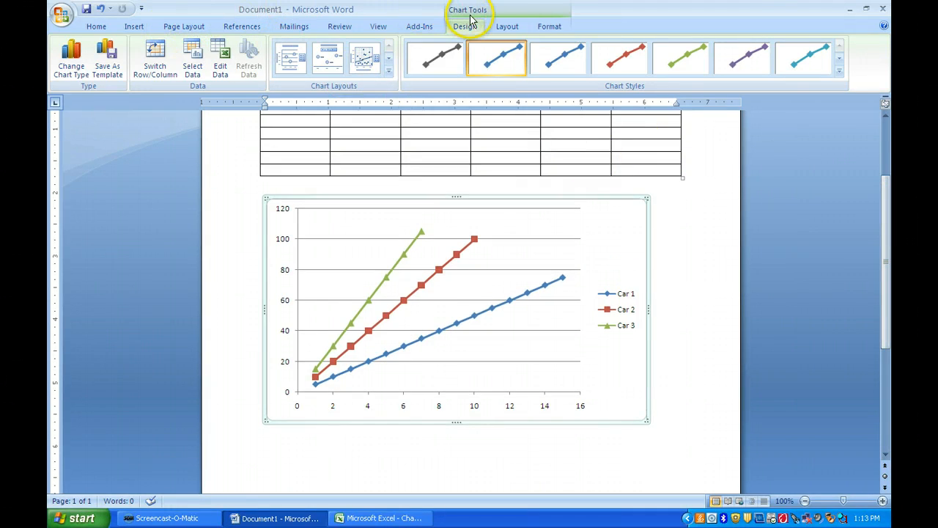
pyautogui.click(503, 27)
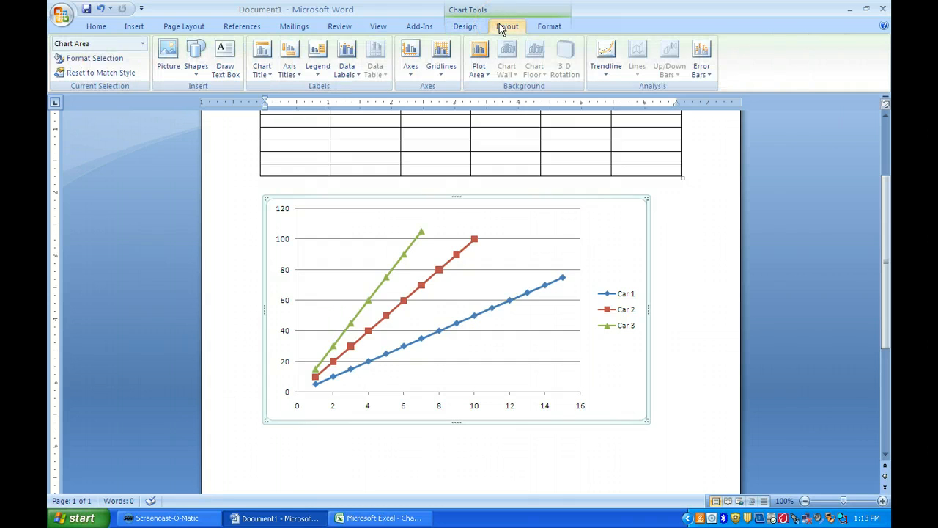
pyautogui.click(297, 79)
pyautogui.moveTo(303, 88)
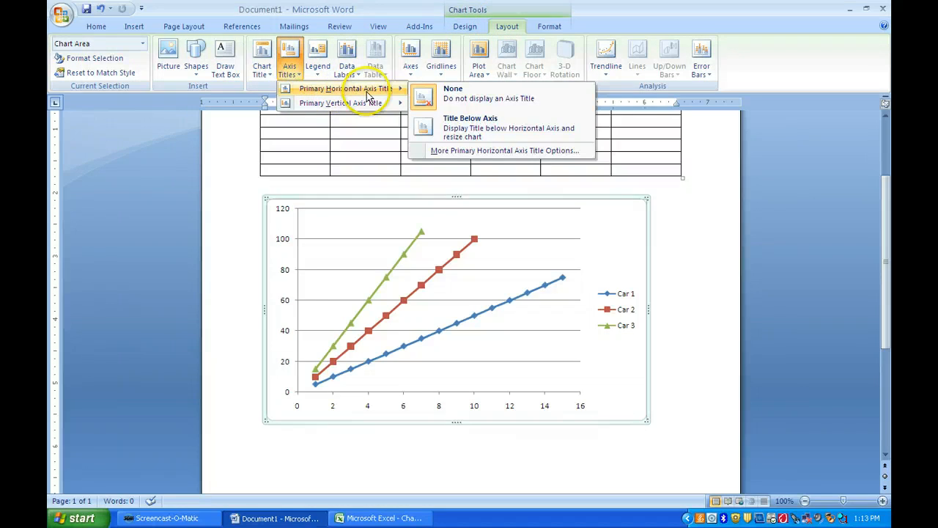
pyautogui.click(444, 129)
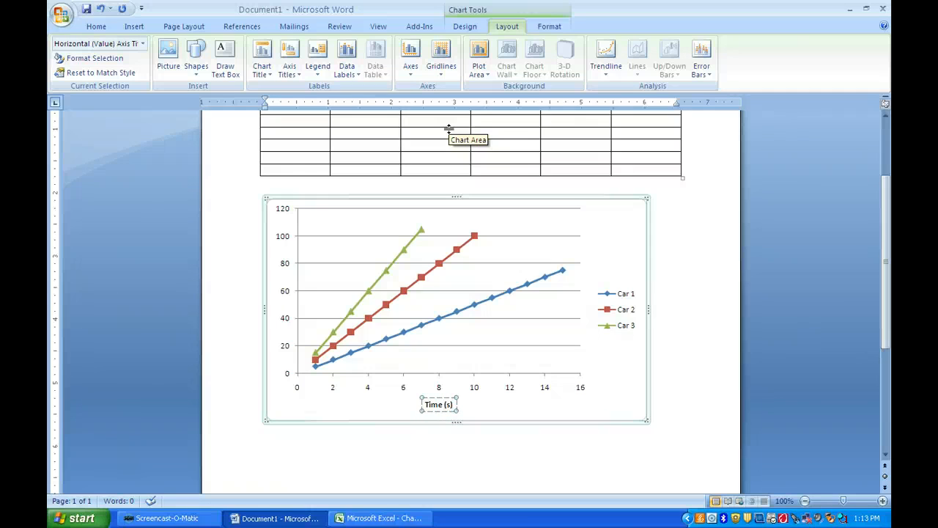
pyautogui.click(529, 297)
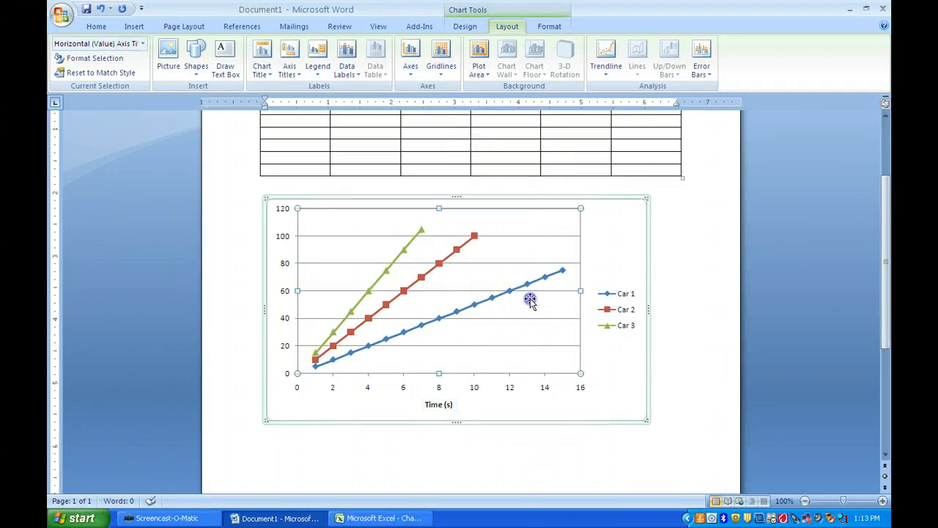
# Add a vertical-text title to the chart's vertical axis reading "Distance (cm)"
pyautogui.click(289, 71)
pyautogui.moveTo(336, 105)
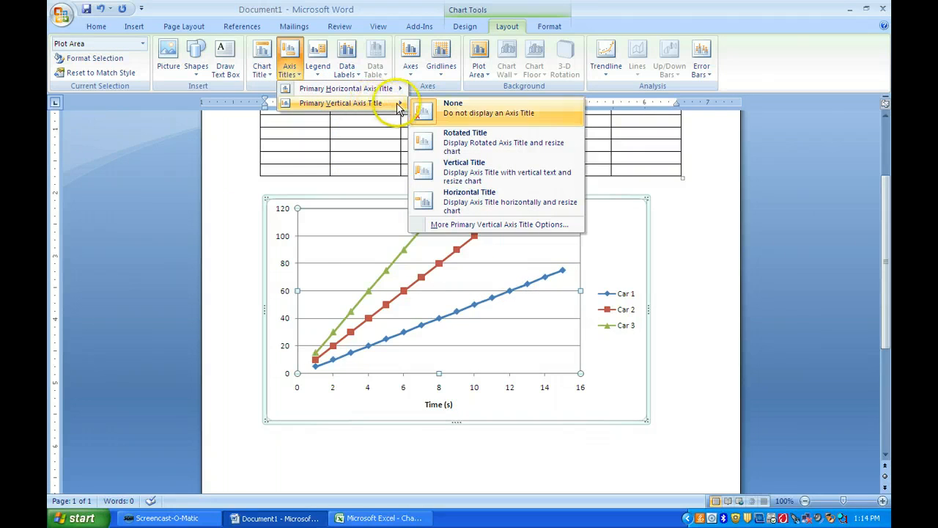
pyautogui.click(429, 172)
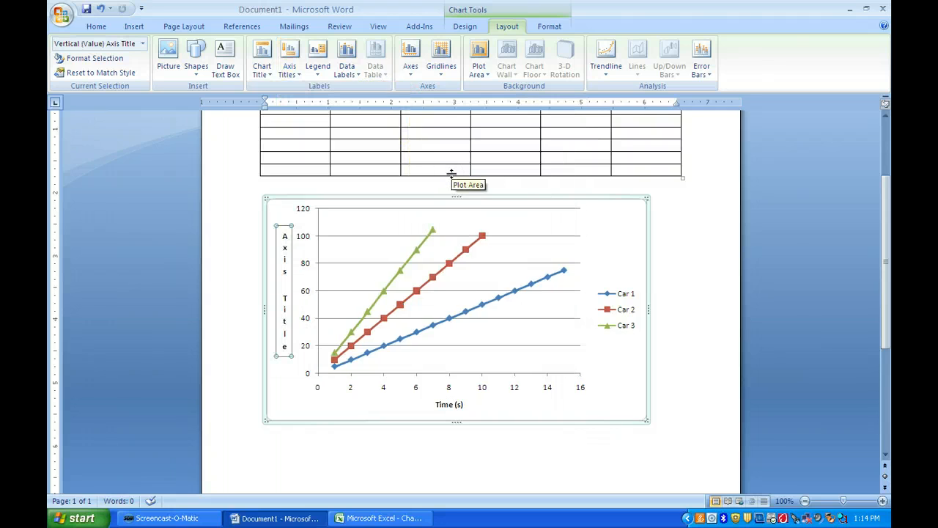
pyautogui.write('Distance')
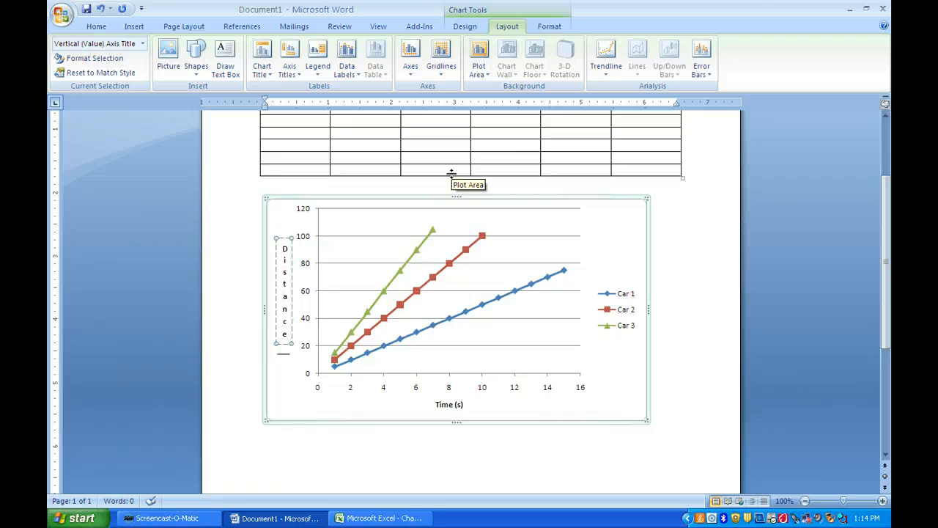
pyautogui.write(' (c')
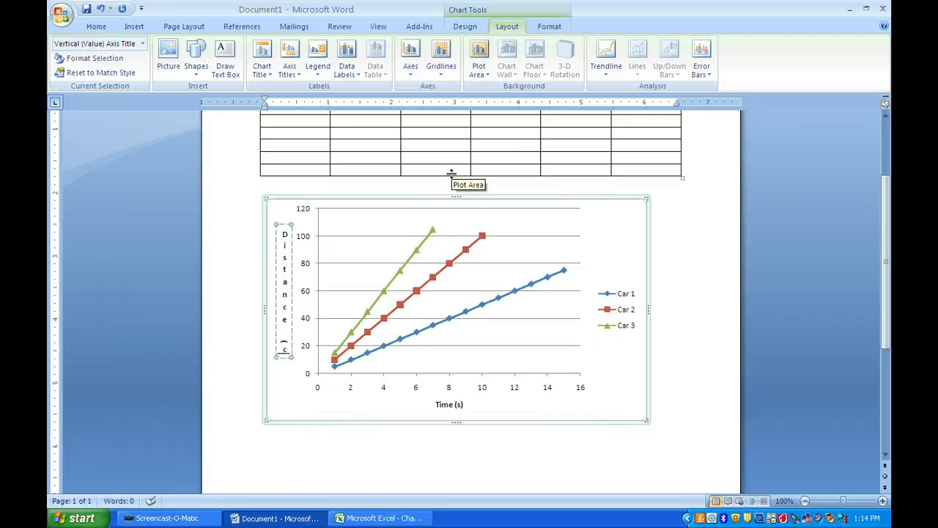
pyautogui.write('m')
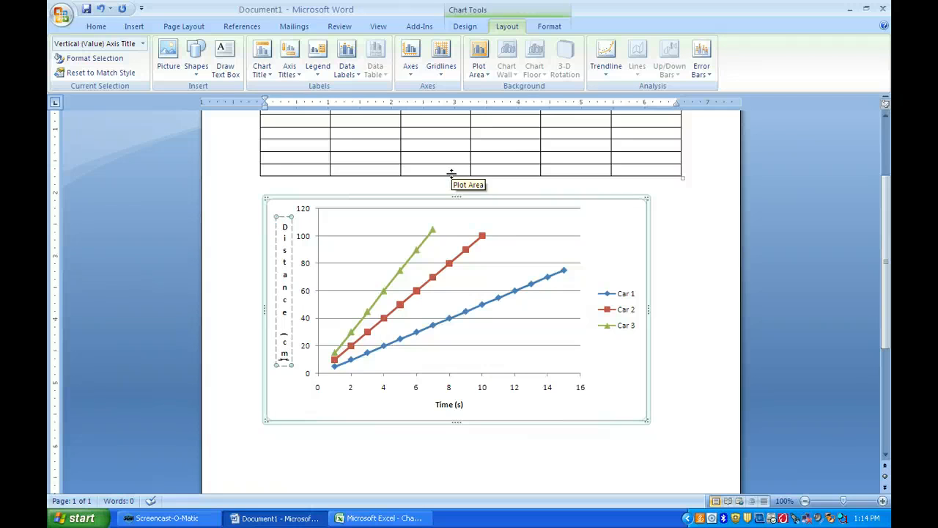
pyautogui.click(514, 277)
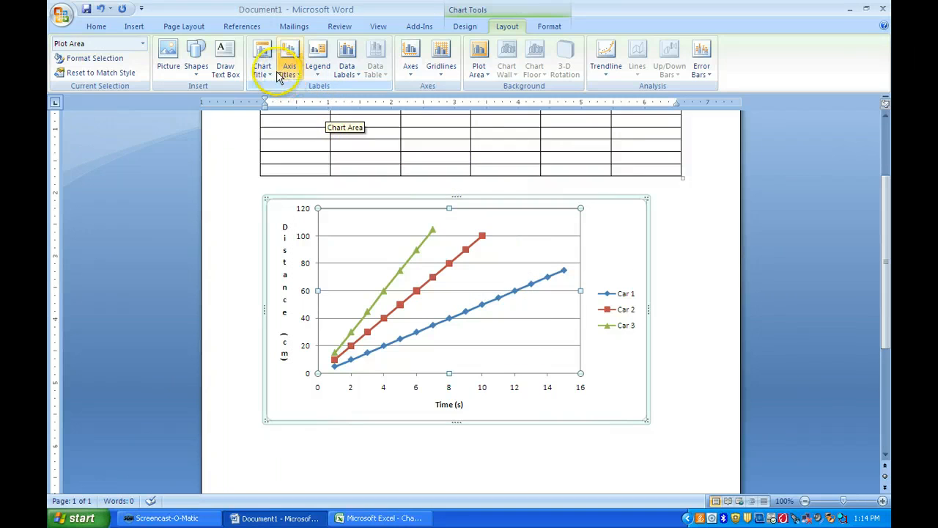
# Add a chart title above the chart reading "Constant Velocity"
pyautogui.click(261, 70)
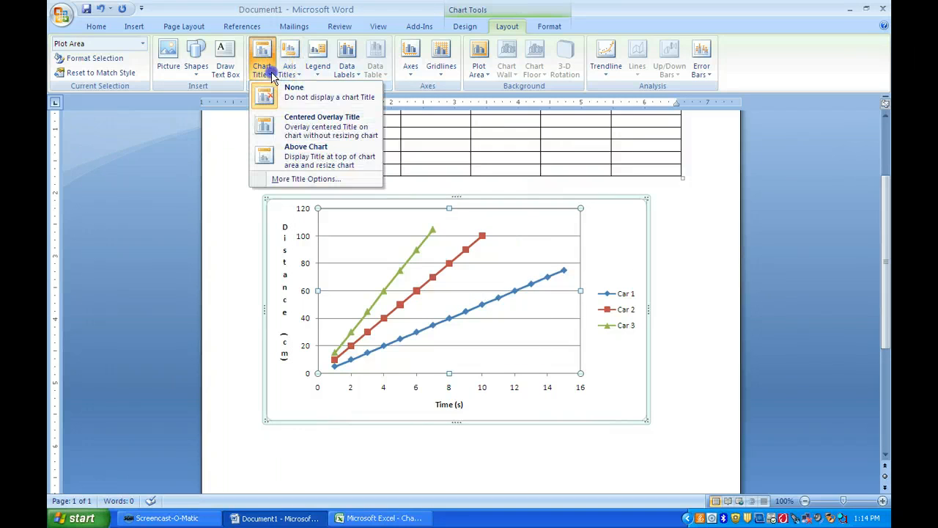
pyautogui.click(307, 155)
pyautogui.write('Con')
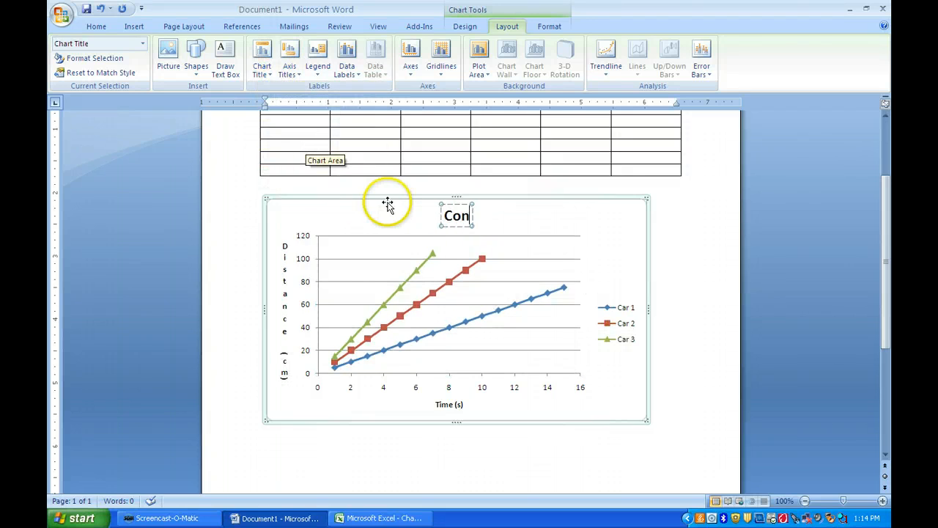
pyautogui.write('stant V')
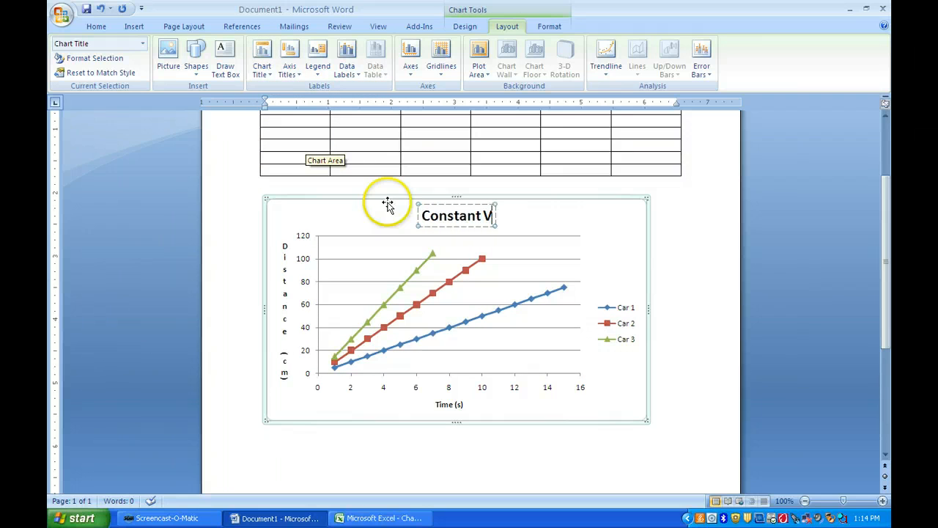
pyautogui.write('elocti')
pyautogui.press('BackSpace')
pyautogui.press('BackSpace')
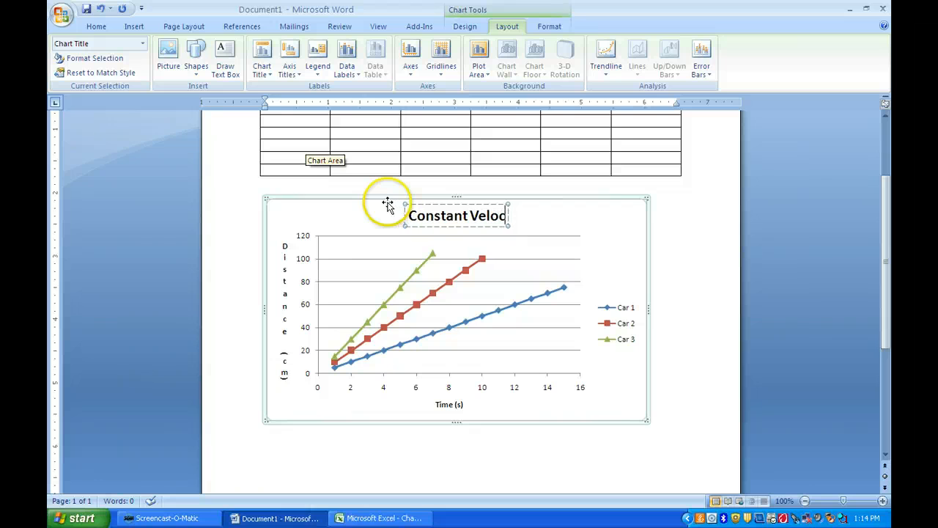
pyautogui.write('ity')
pyautogui.click(423, 239)
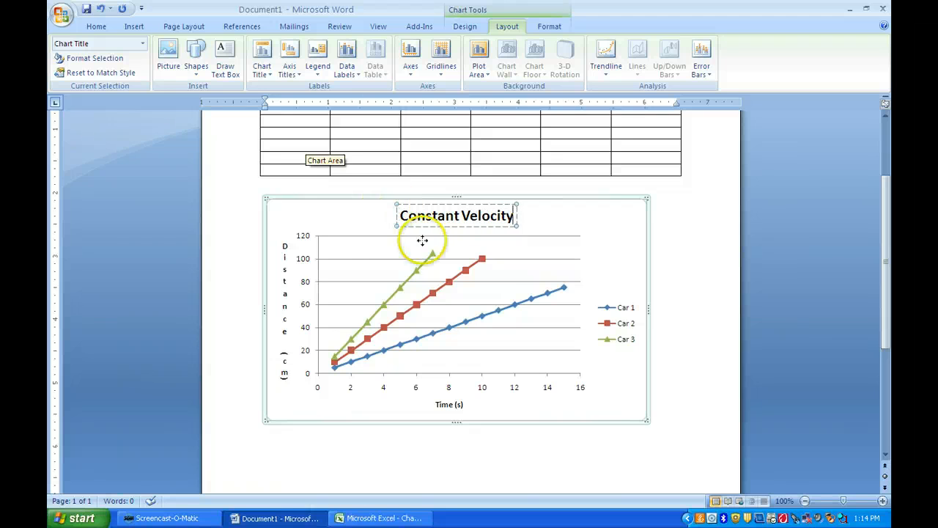
pyautogui.click(617, 378)
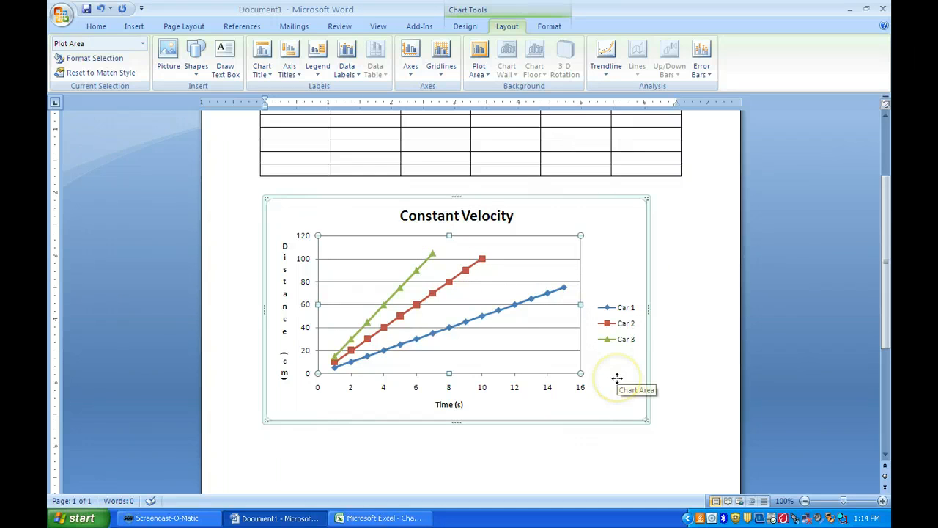